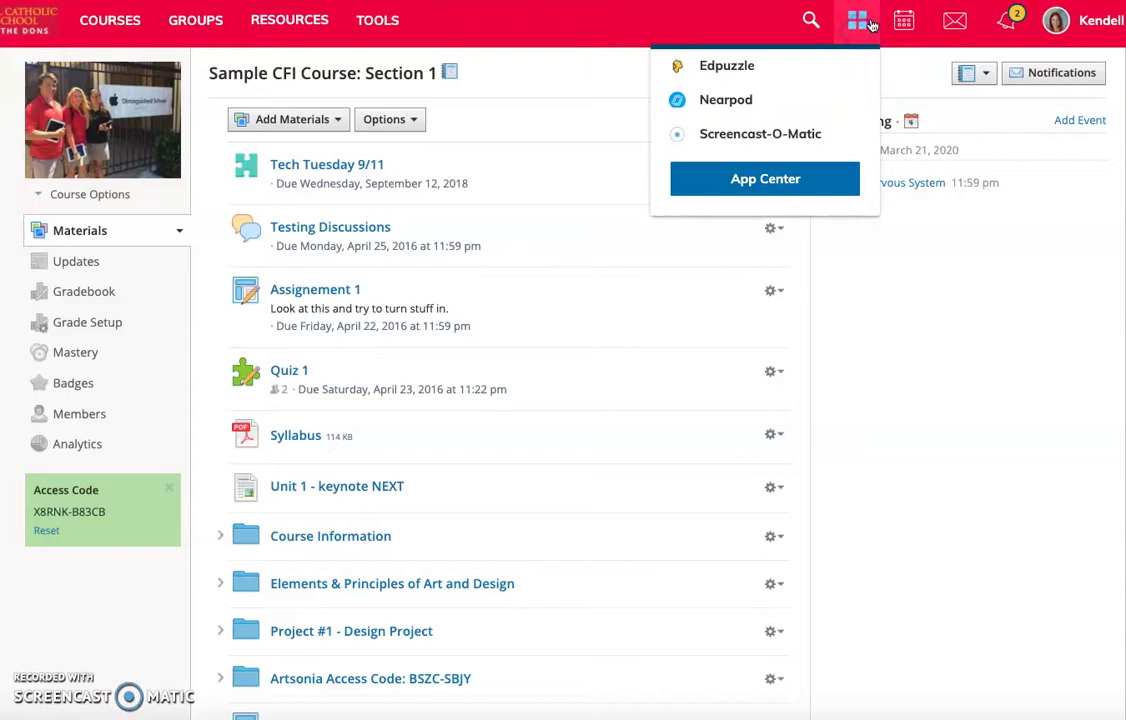
Step: Open the CK-12 App's page in the App Center
left_click(757, 188)
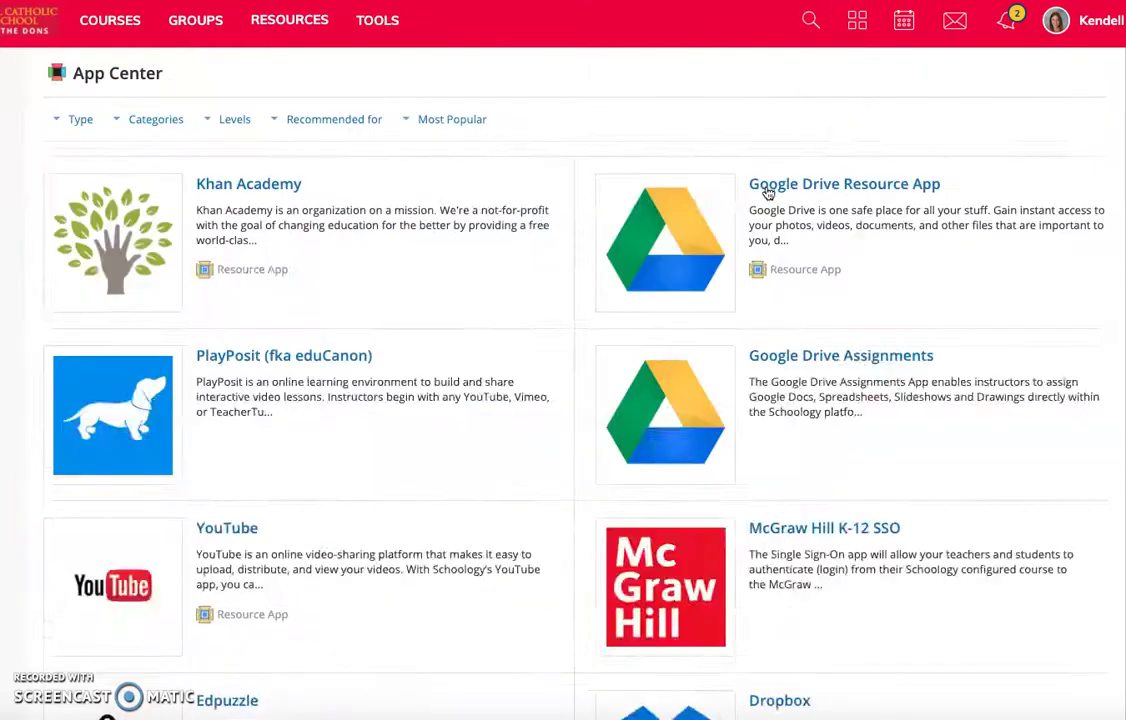
scroll(370, 368, "down", 5)
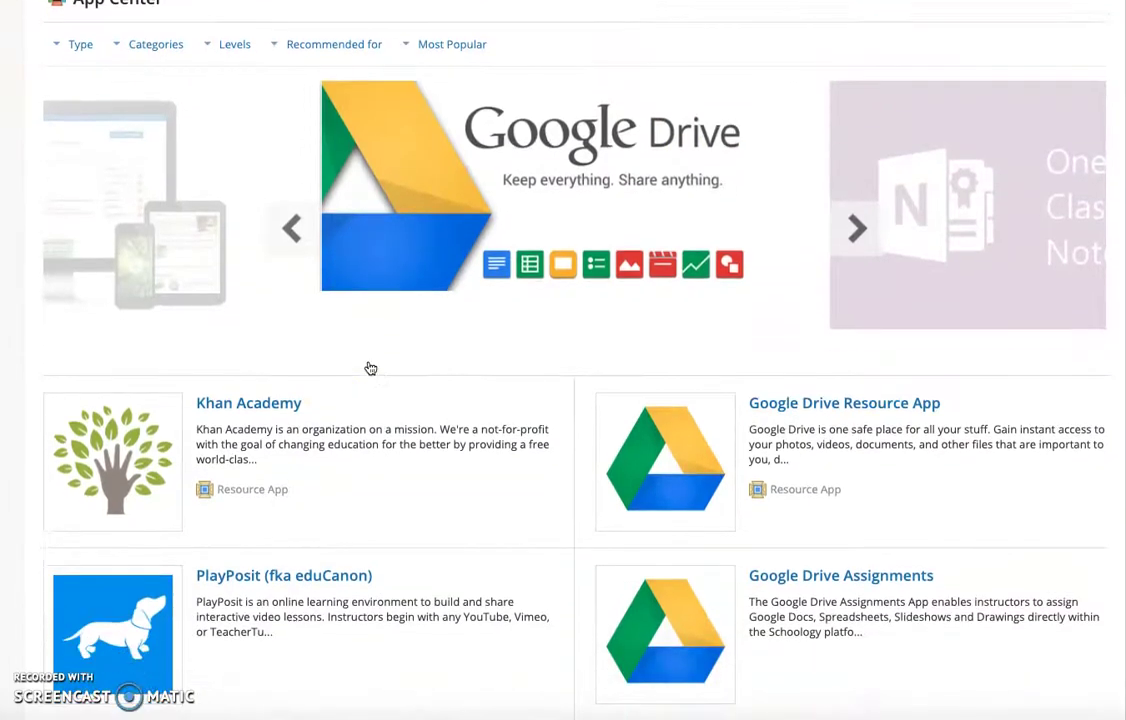
scroll(366, 393, "down", 10)
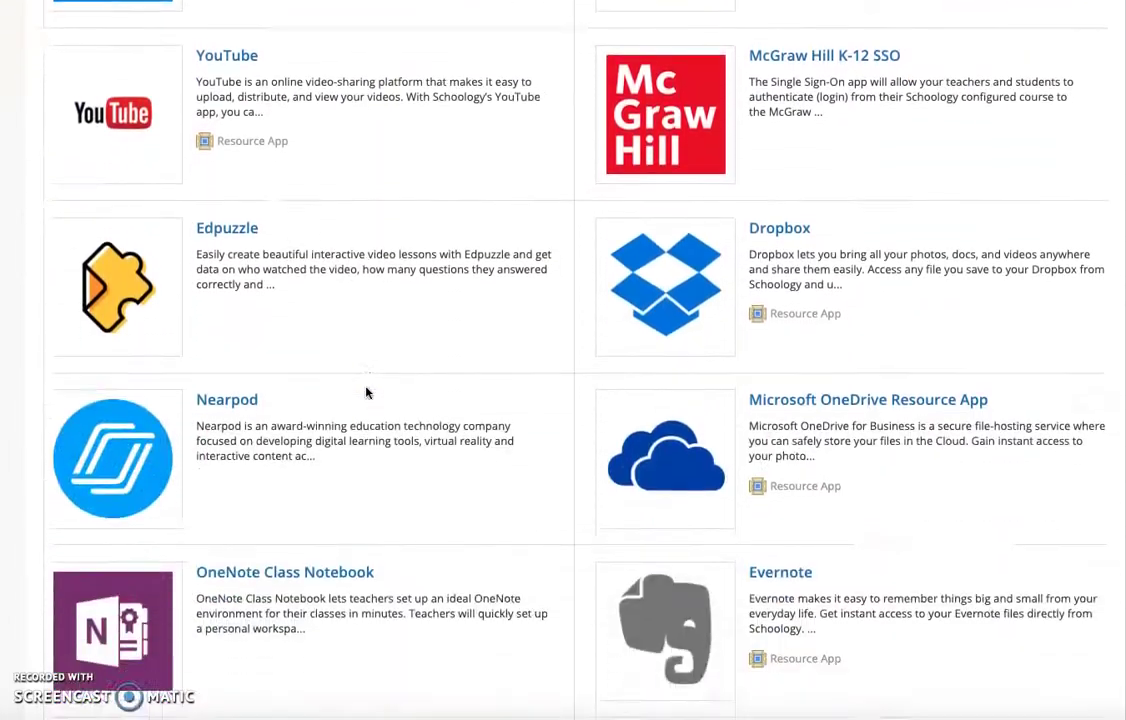
scroll(366, 393, "down", 6)
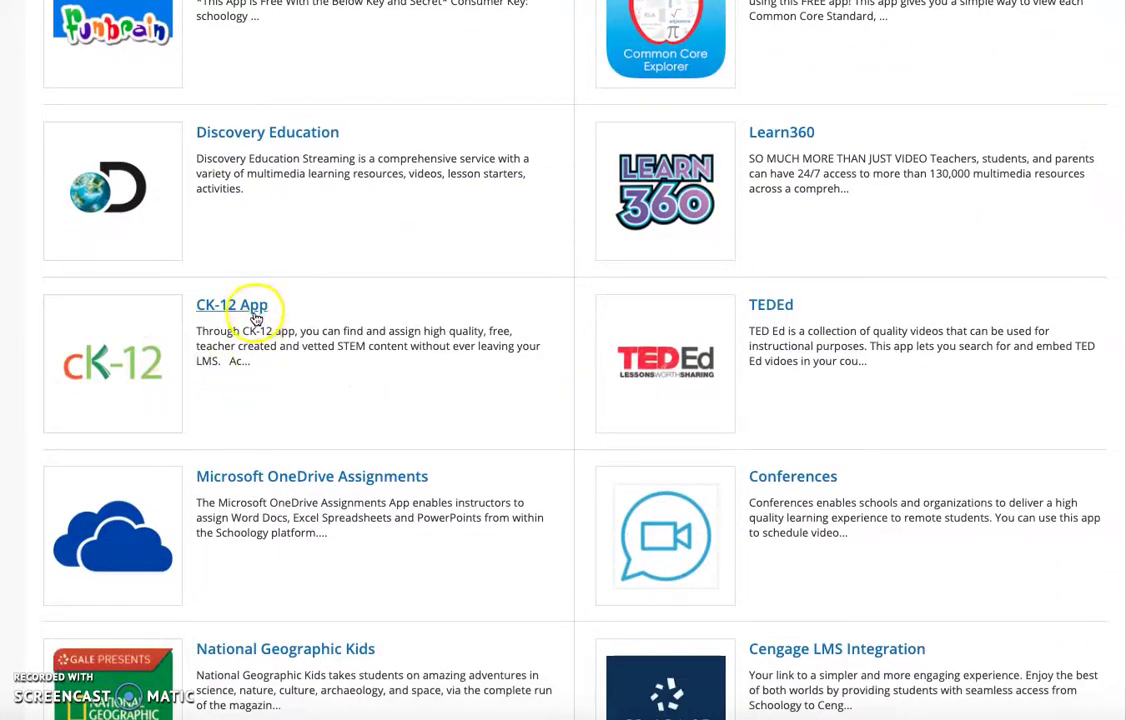
left_click(256, 314)
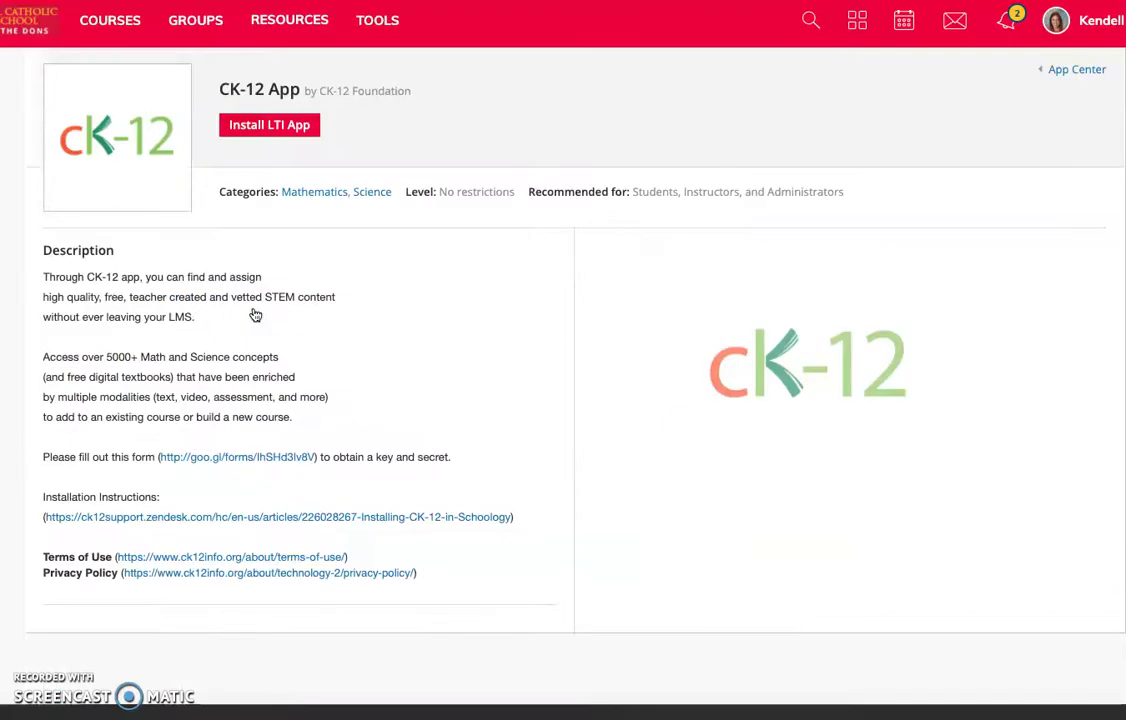
Step: Install the CK-12 LTI app for the Acad Coach 12, Anat & Phys AC and Sample CFI Course sections
left_click(281, 130)
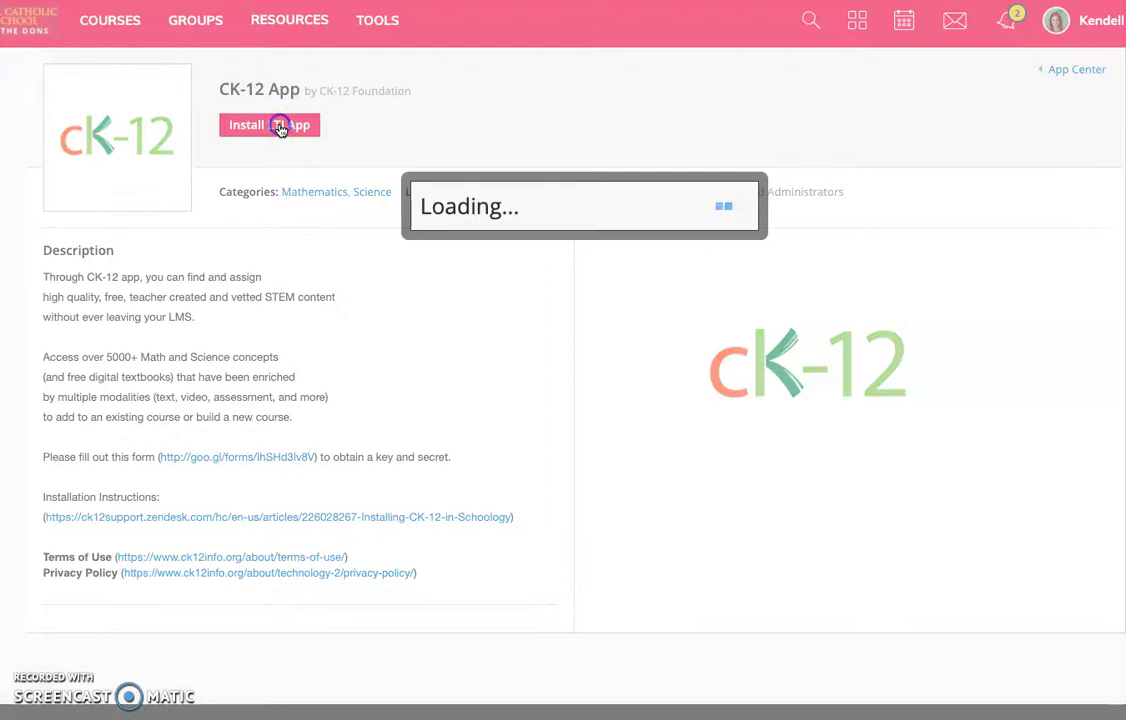
left_click(541, 297)
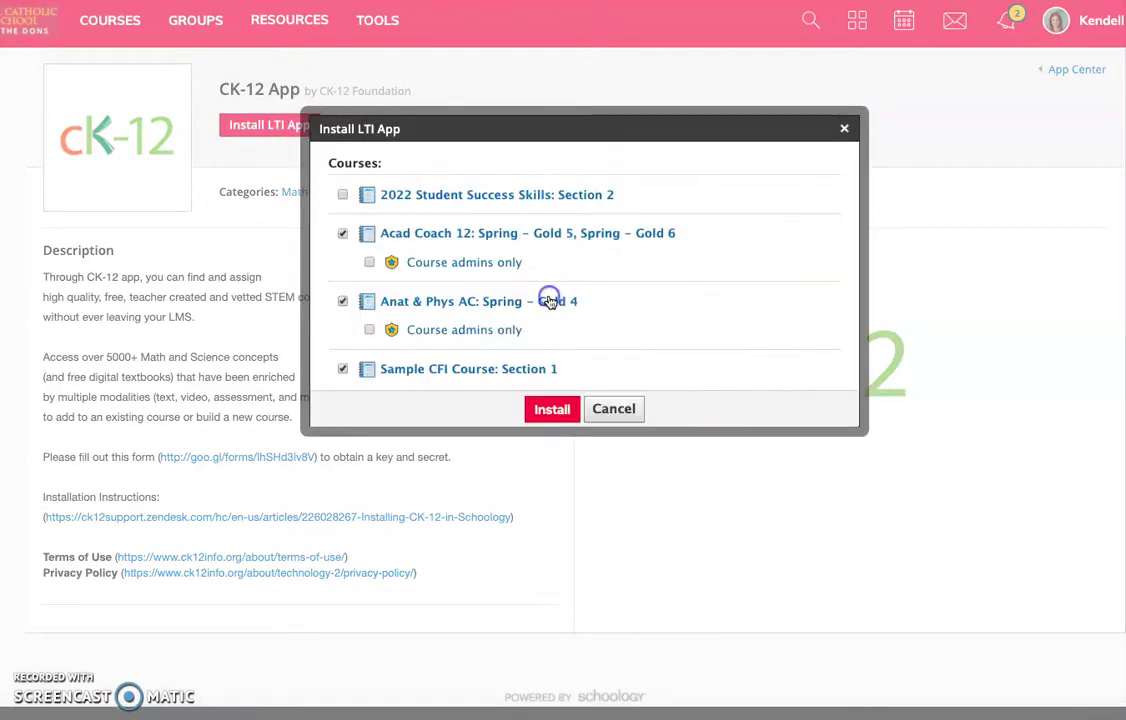
scroll(401, 253, "down", 1)
scroll(445, 337, "down", 1)
scroll(445, 337, "down", 1)
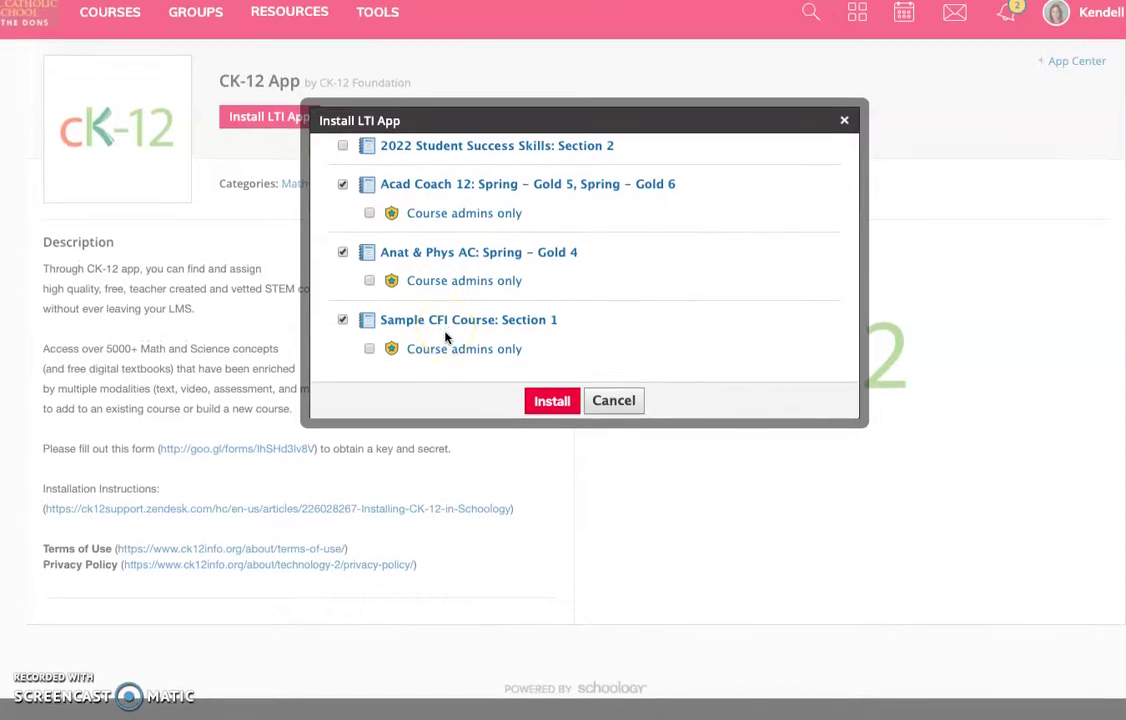
scroll(445, 337, "up", 1)
left_click(570, 418)
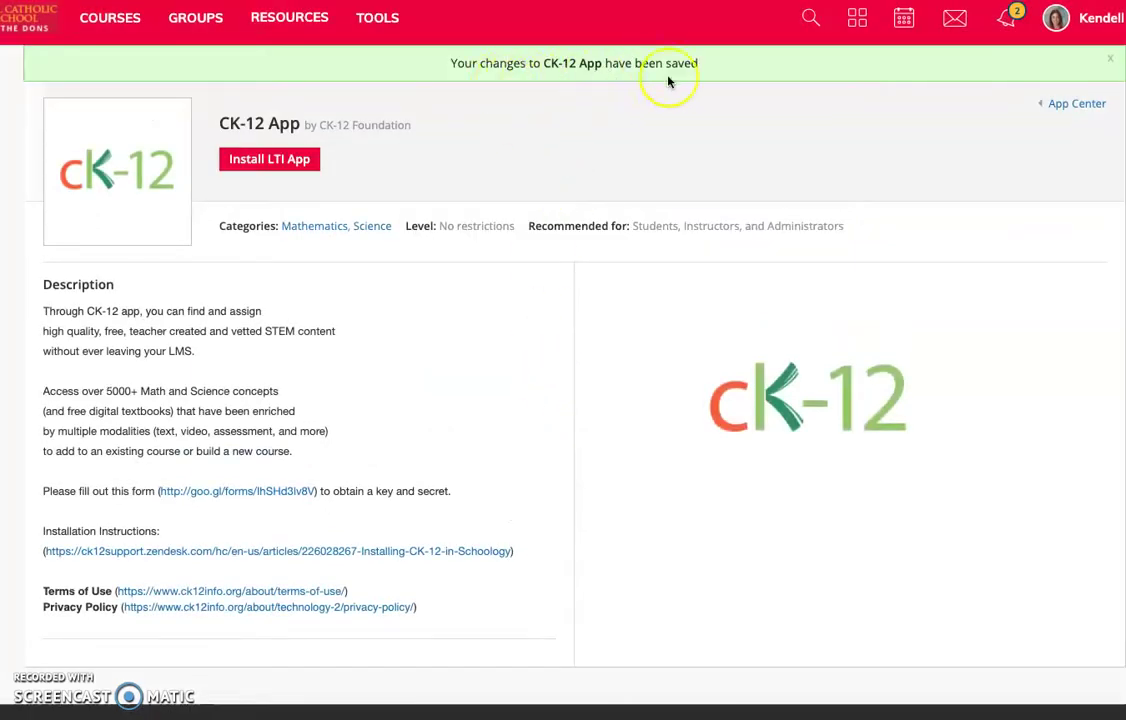
Step: Open Sample CFI Course: Section 1 and launch the CK-12 App as a source for adding materials
left_click(111, 31)
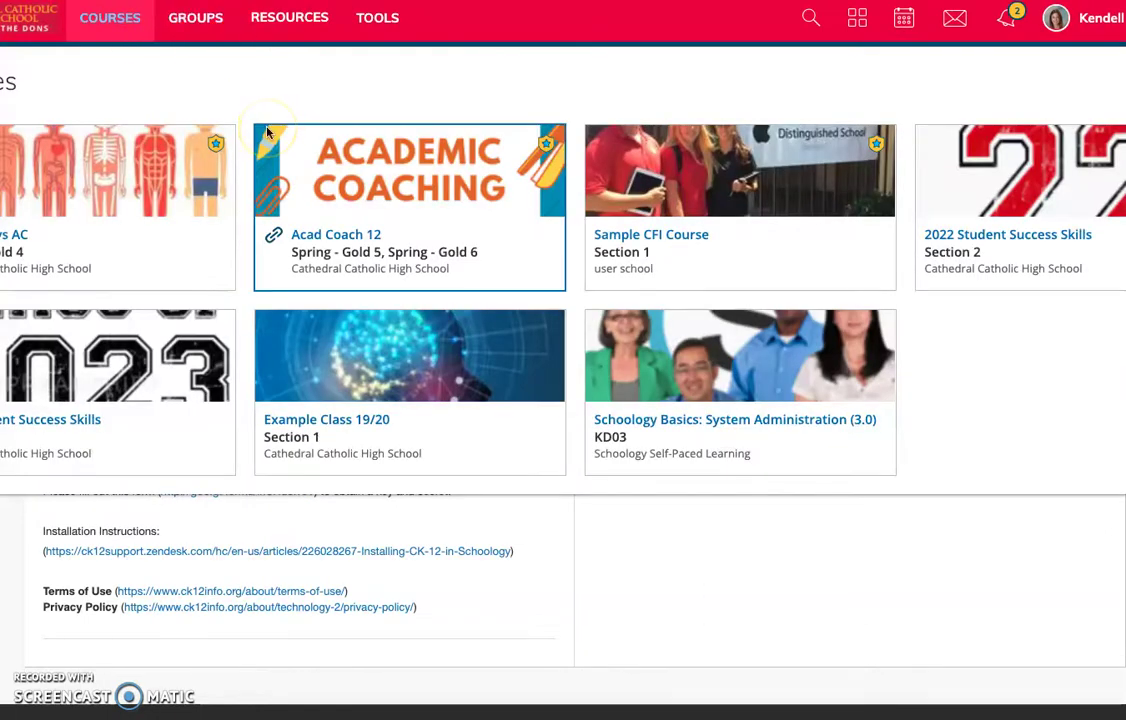
left_click(658, 272)
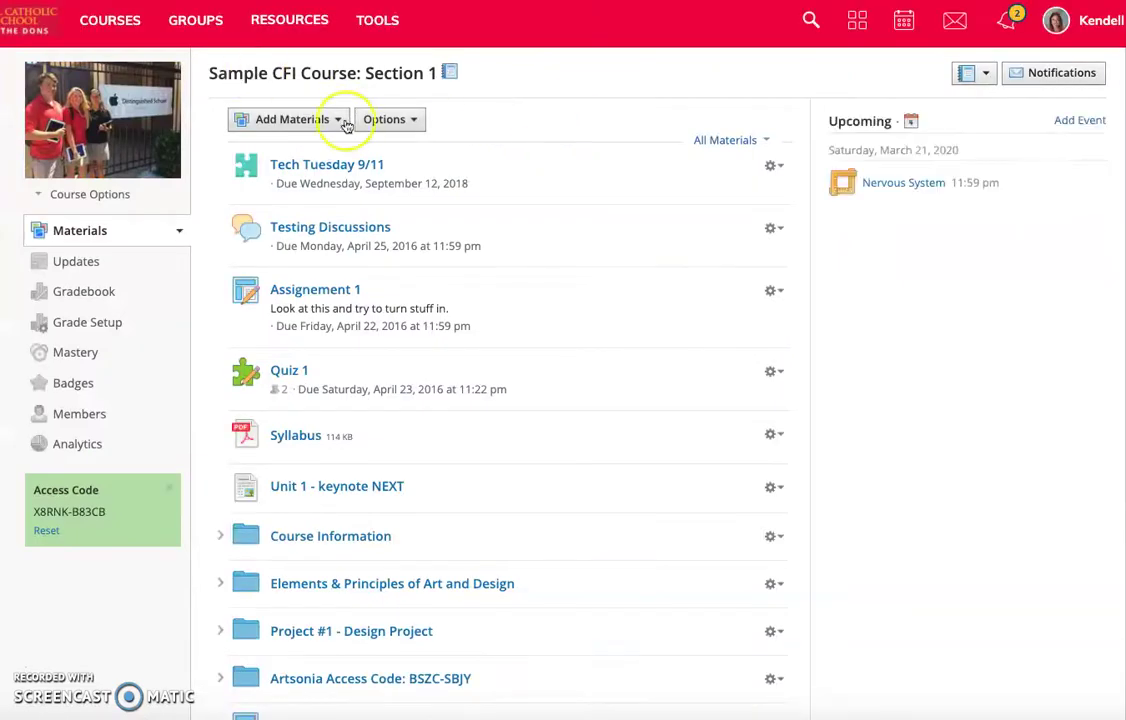
left_click(317, 118)
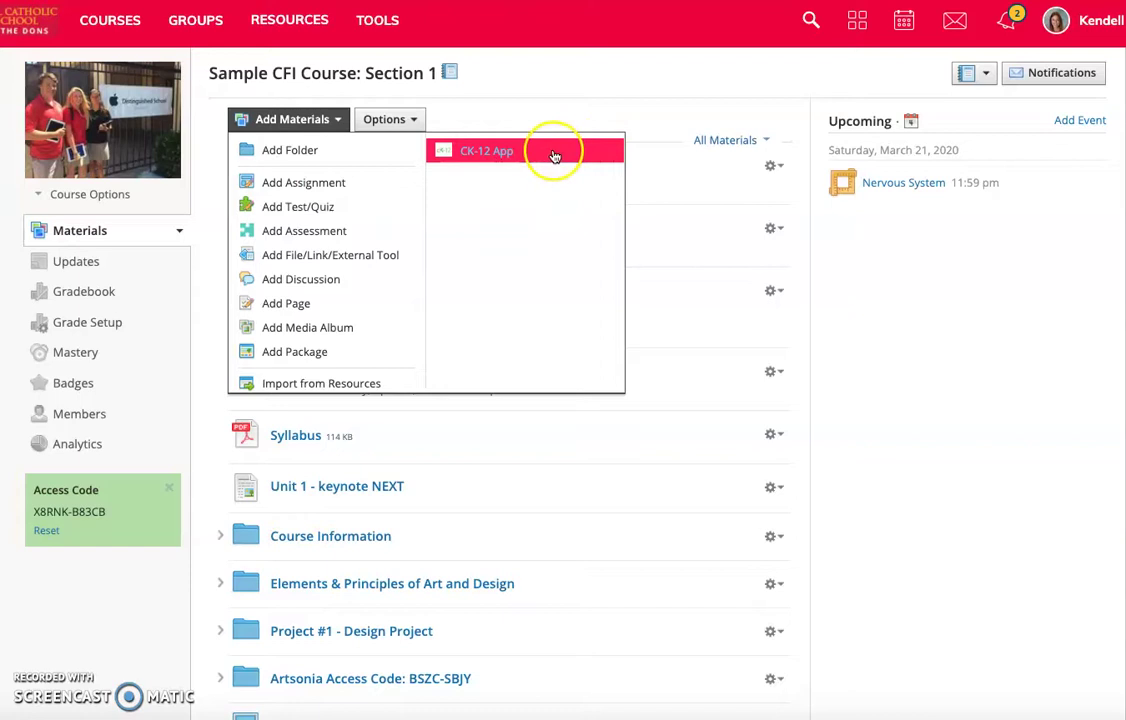
left_click(495, 151)
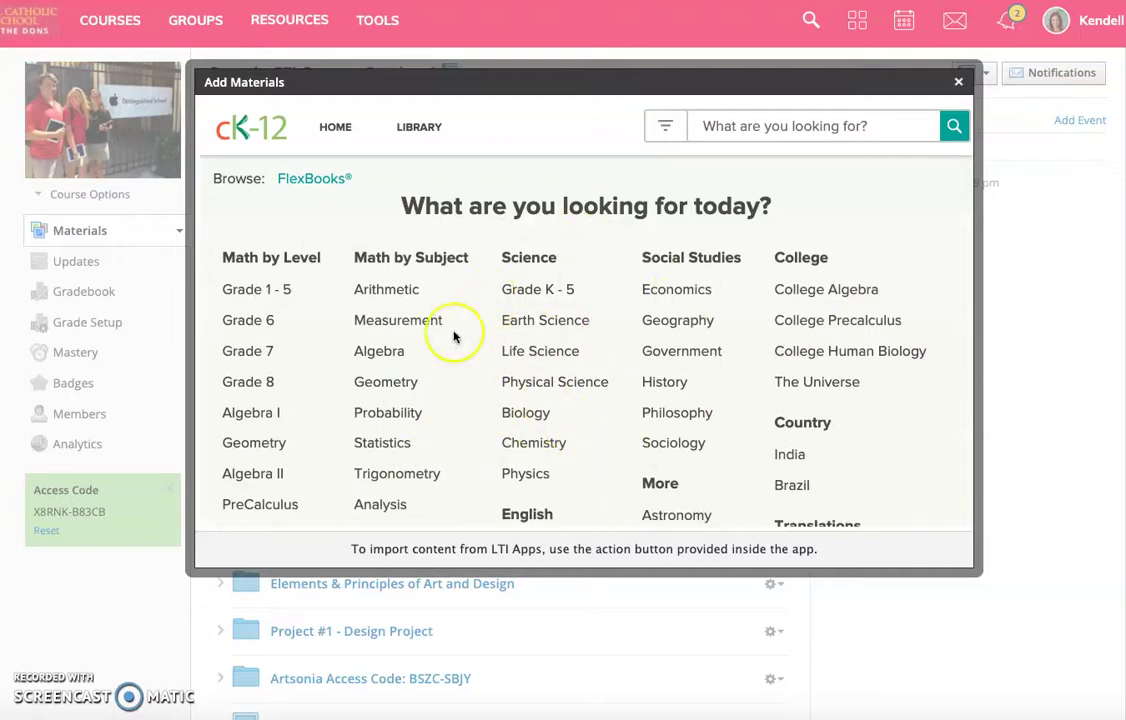
scroll(454, 336, "down", 5)
scroll(454, 336, "up", 5)
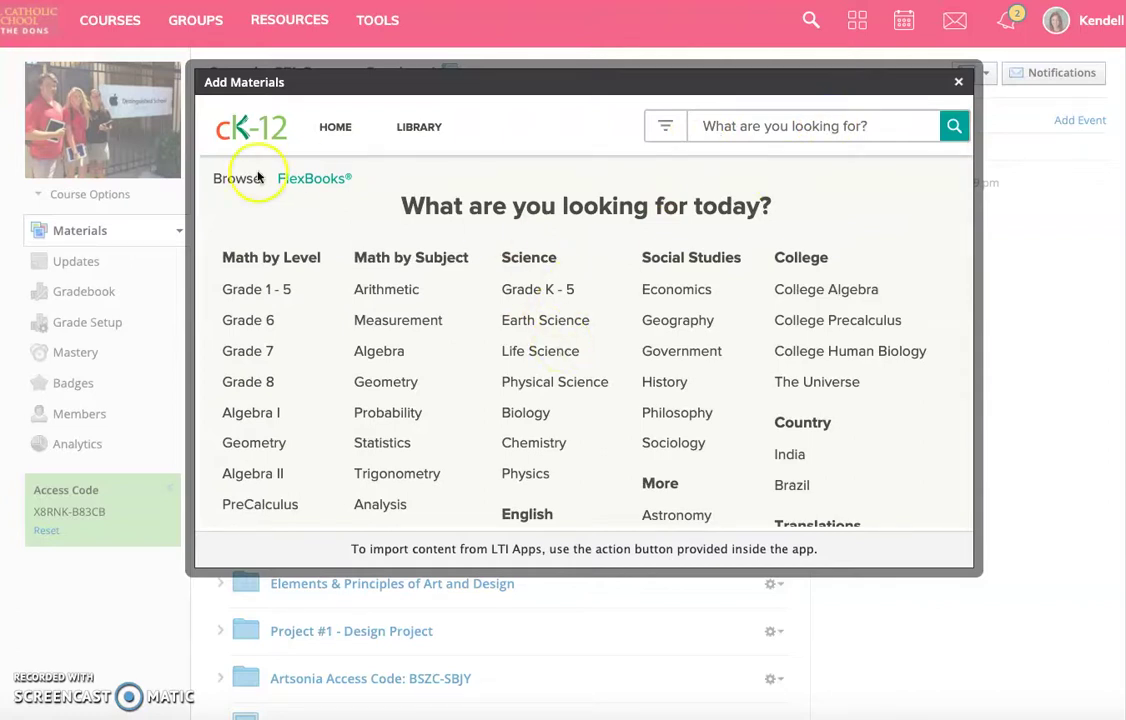
Step: Open the Academy Anatomy and Physiology FlexBook from the CK-12 library and go to lesson 26, Heart
left_click(420, 130)
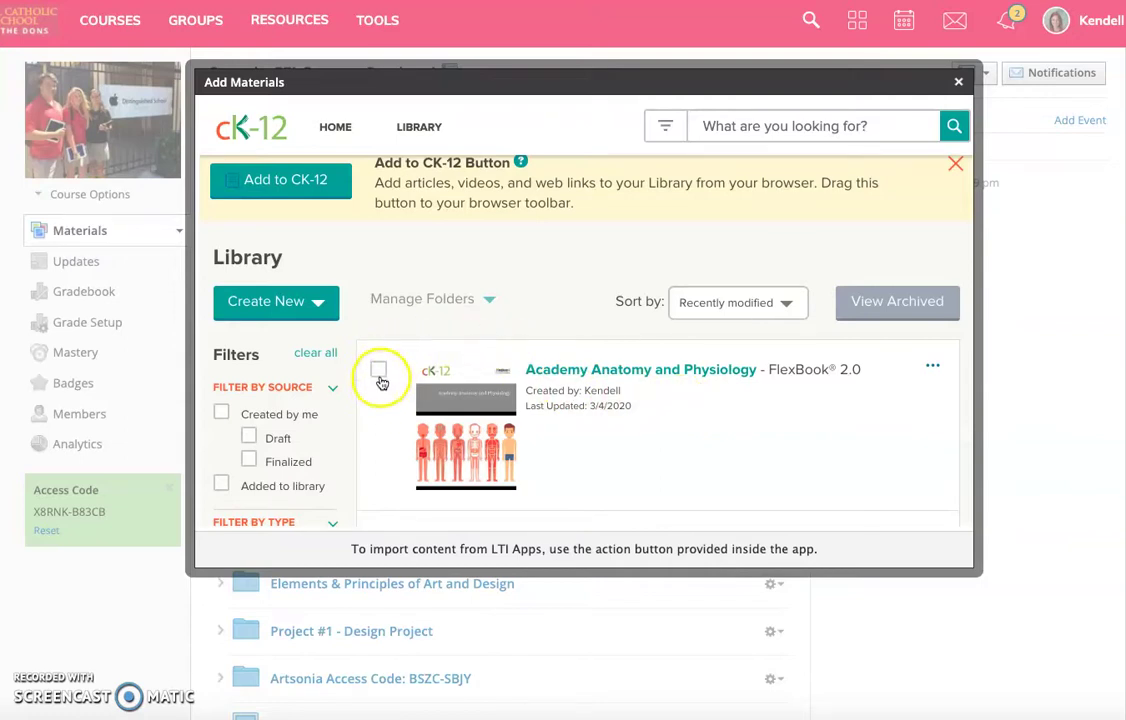
left_click(592, 372)
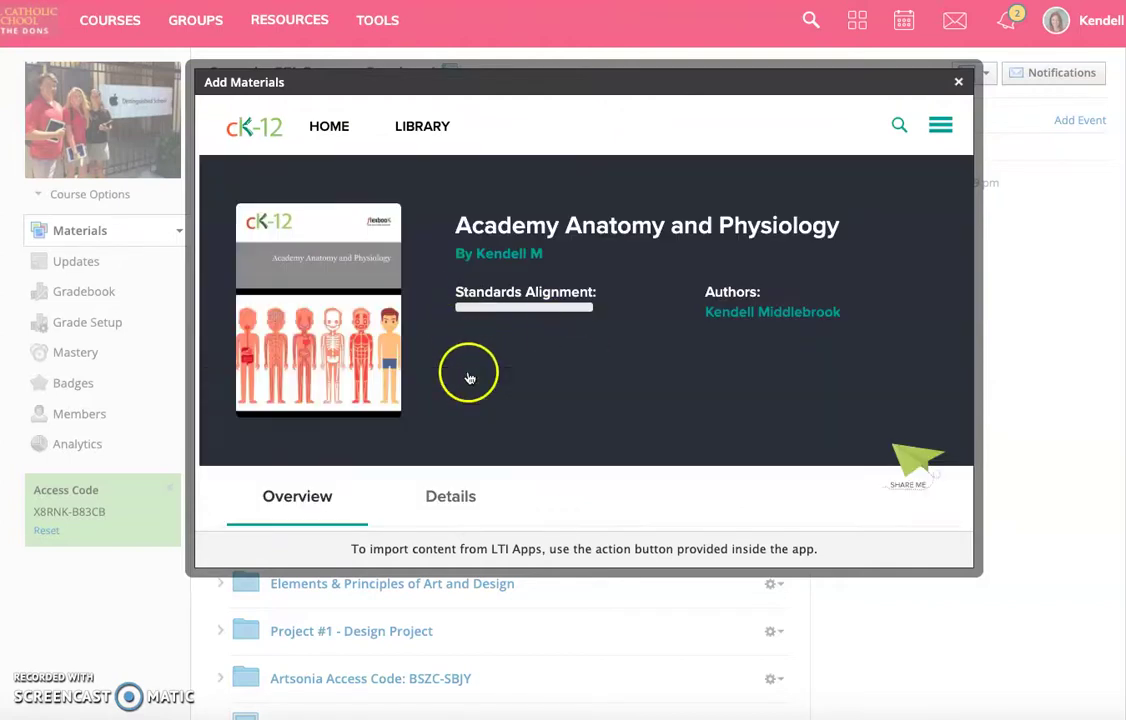
scroll(559, 315, "down", 5)
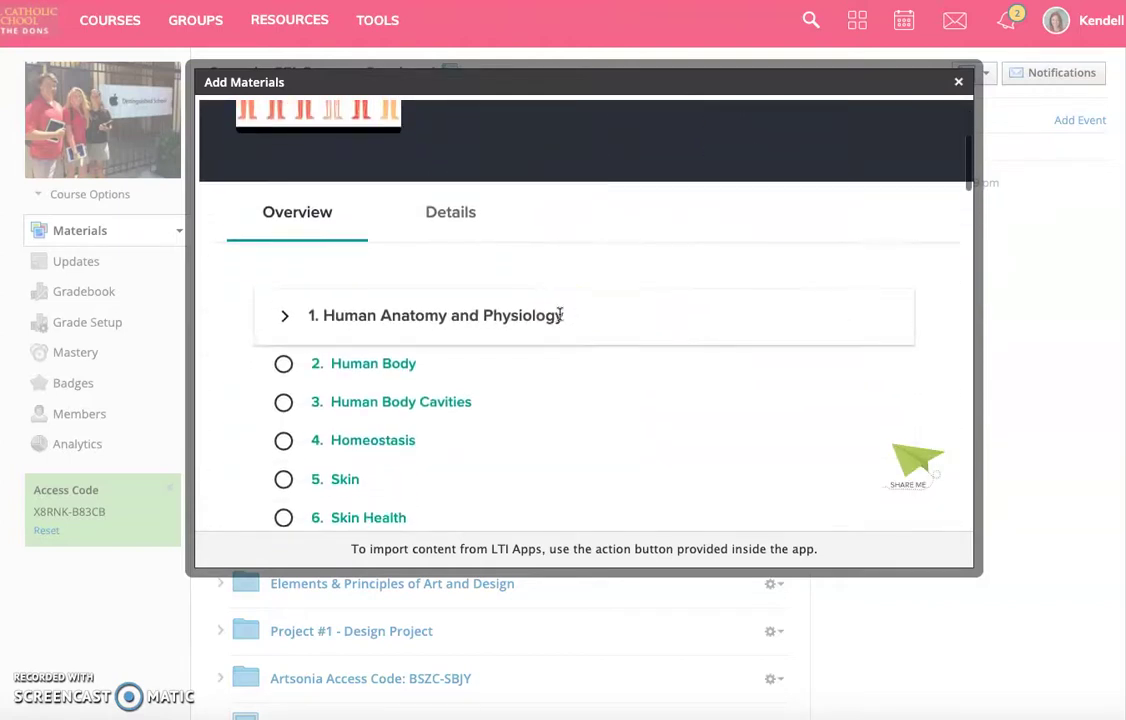
scroll(347, 410, "down", 12)
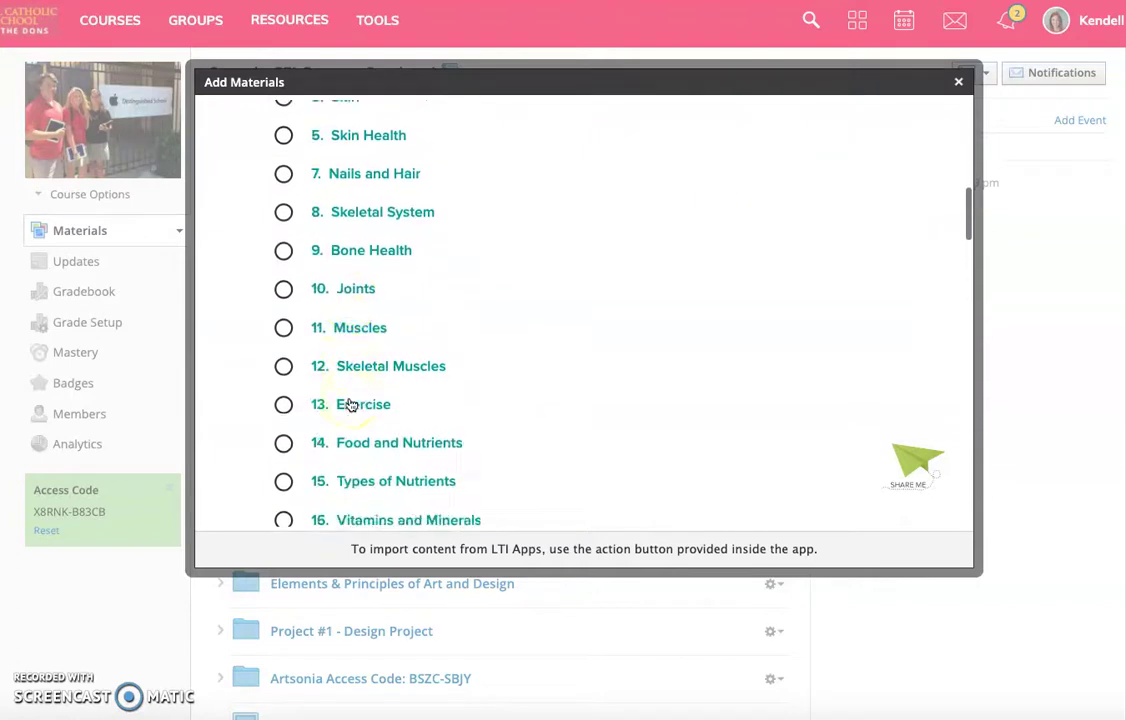
scroll(575, 422, "down", 5)
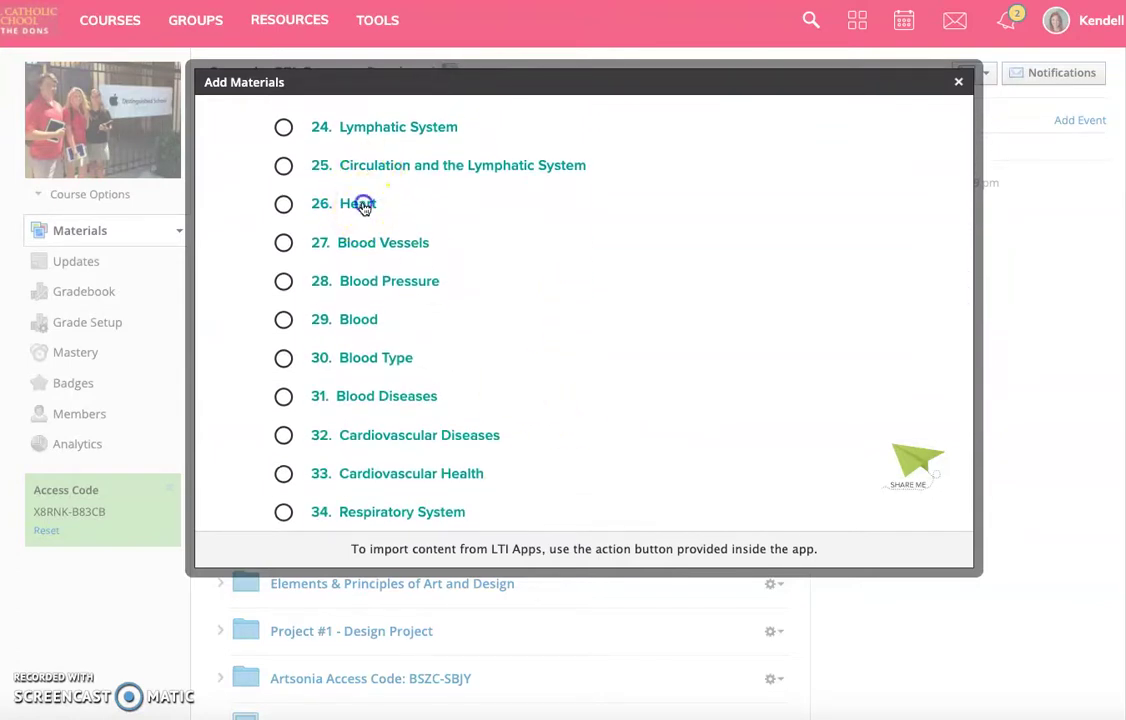
left_click(360, 204)
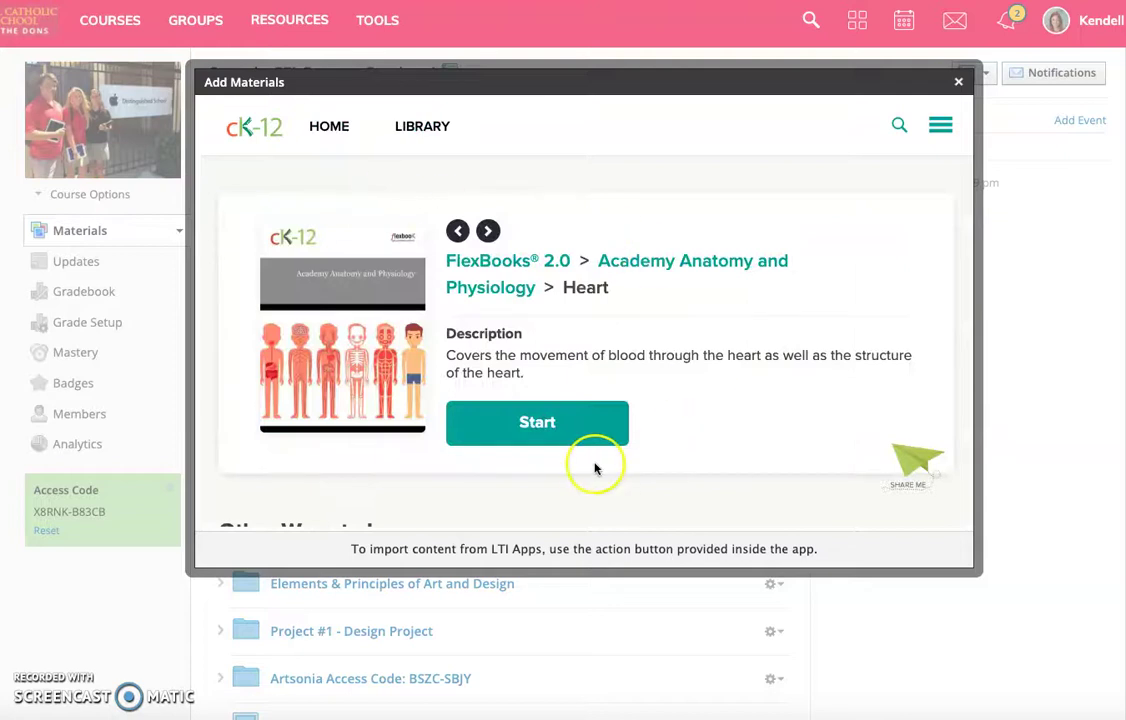
Step: Review the Heart lesson's description and Other Ways to Learn resources, and start the lesson
scroll(575, 470, "down", 3)
scroll(673, 146, "up", 2)
scroll(674, 180, "down", 5)
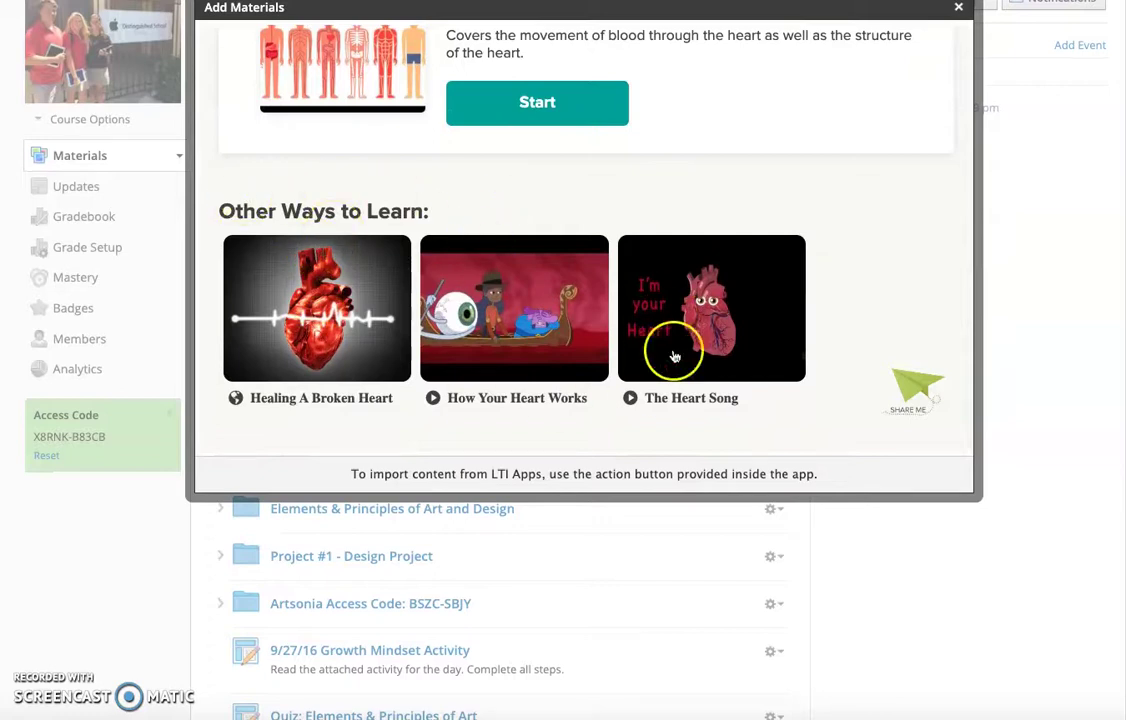
scroll(450, 205, "up", 2)
scroll(460, 210, "up", 1)
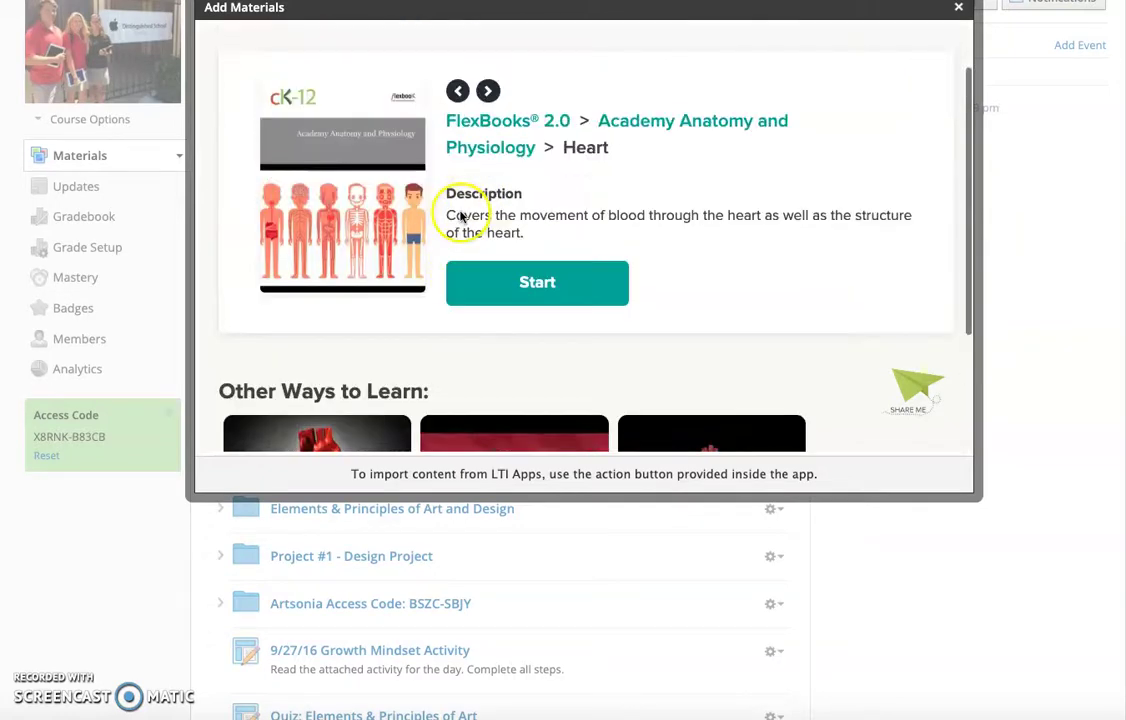
left_click(559, 285)
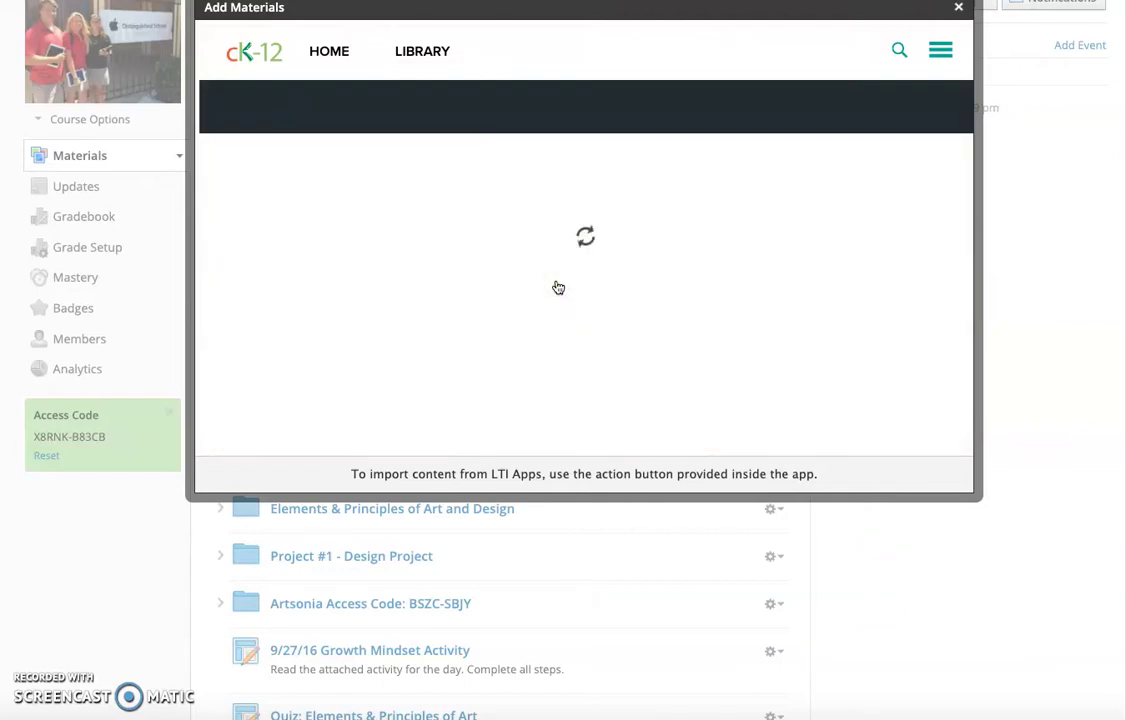
Step: Highlight the word "Did" in the "Where is your heart?" paragraph of the Heart lesson
scroll(626, 260, "down", 1)
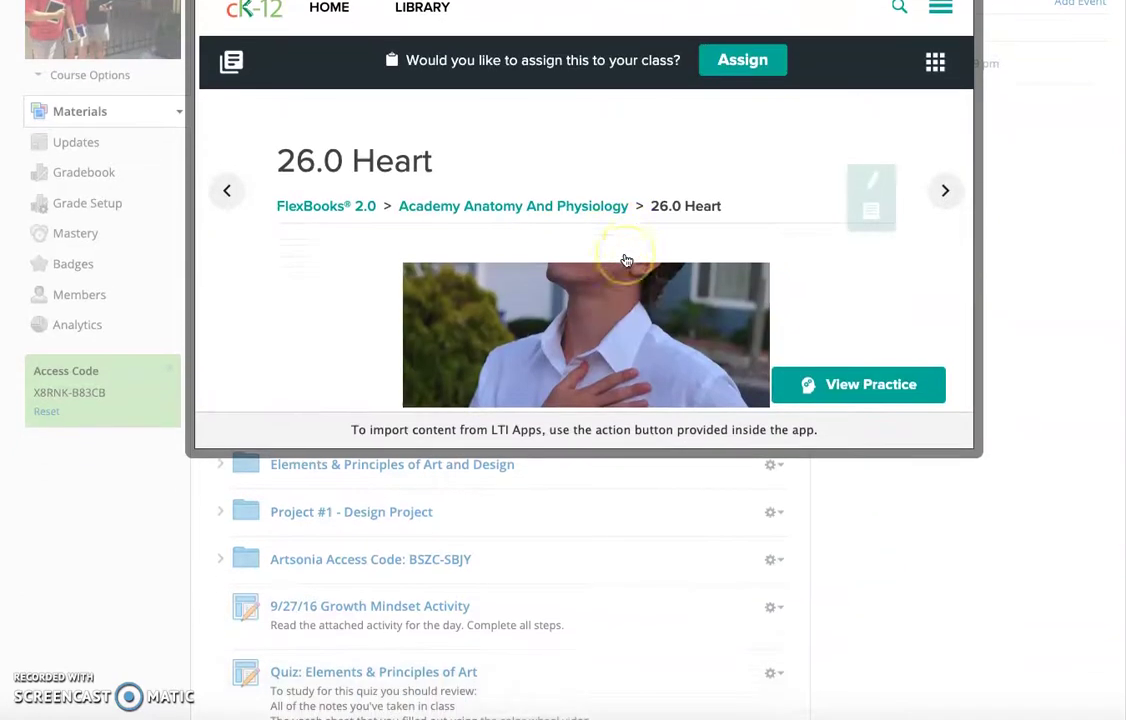
scroll(626, 260, "down", 2)
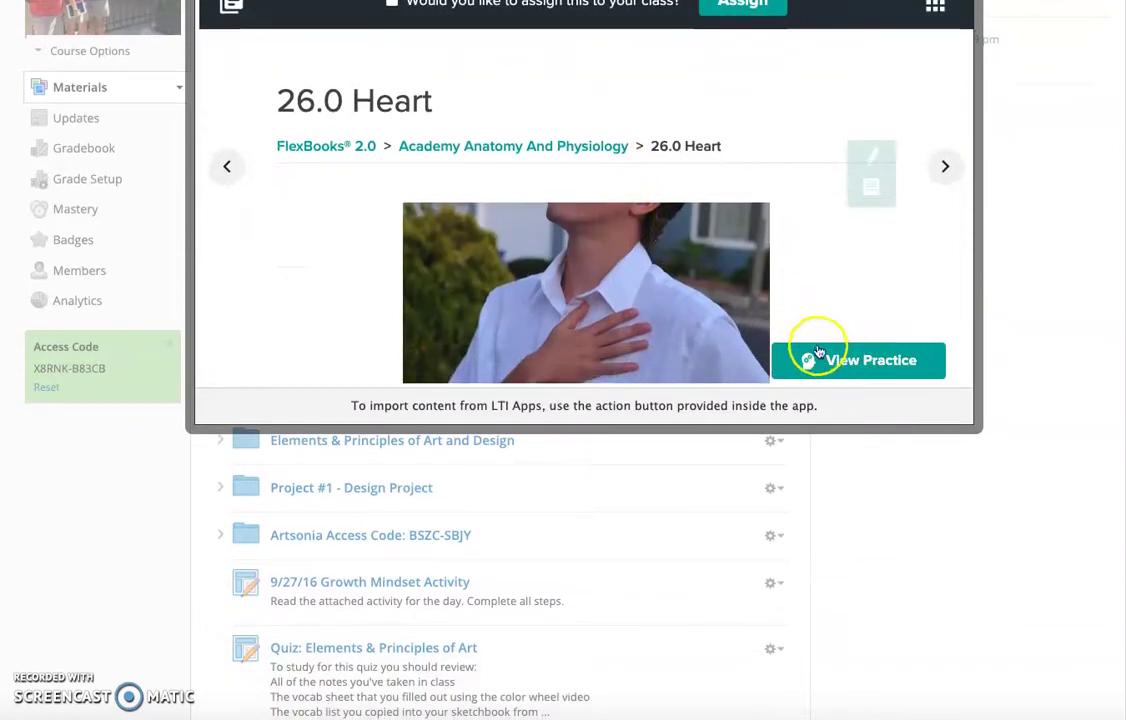
scroll(603, 185, "down", 5)
scroll(601, 190, "up", 5)
left_click(871, 157)
left_click_drag(501, 196, 529, 197)
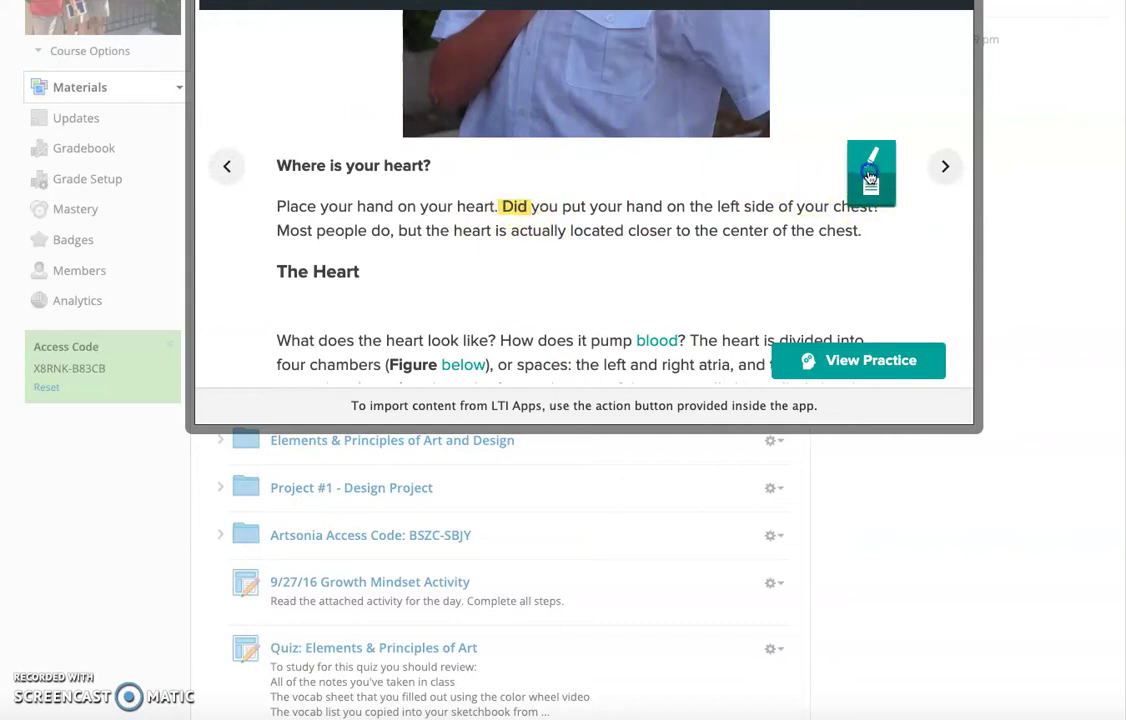
Step: Attach a note to the word "chest." in the "Where is your heart?" paragraph and save it
left_click_drag(819, 230, 845, 230)
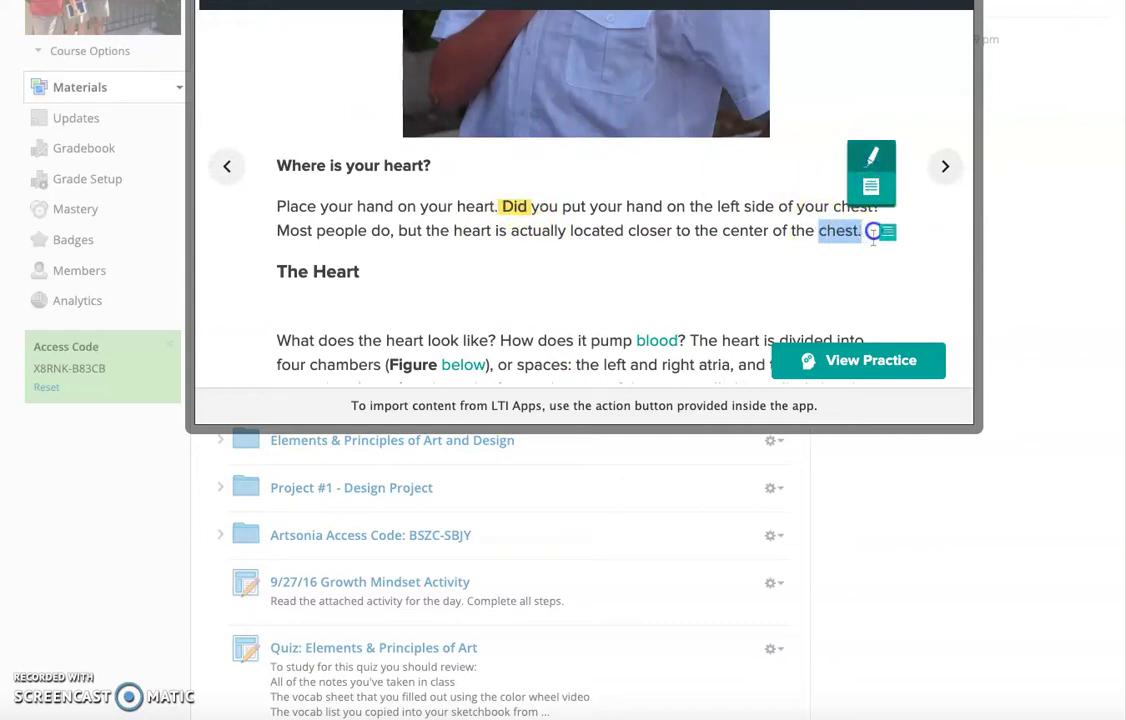
left_click(886, 231)
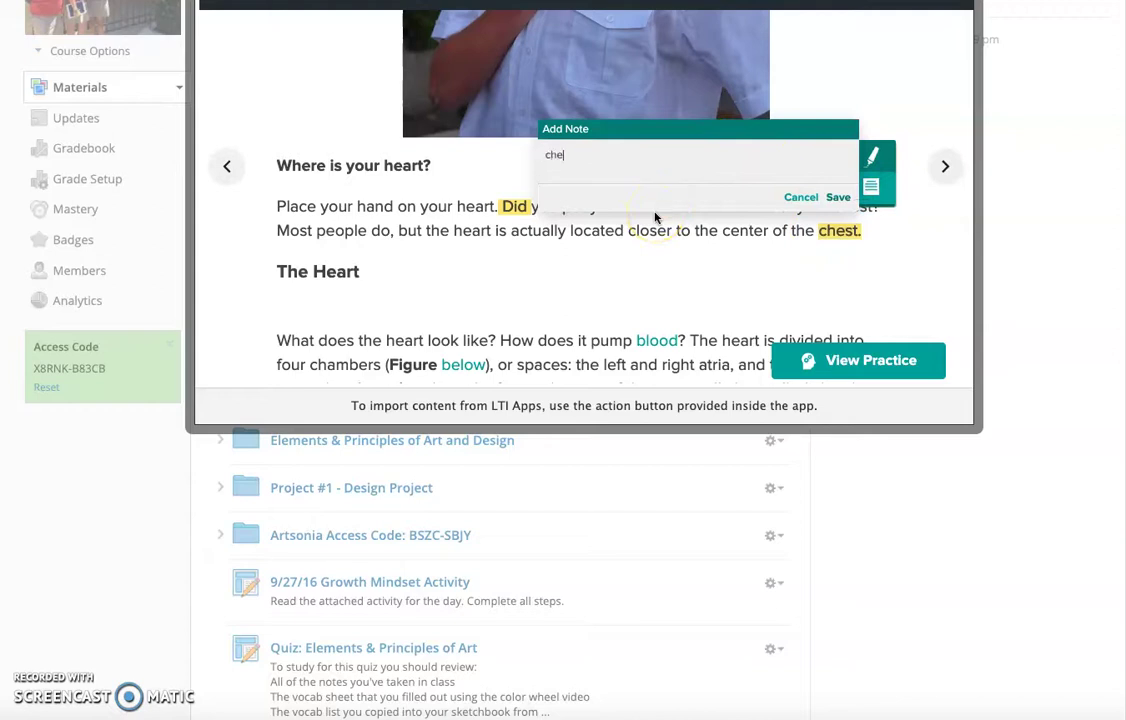
left_click(845, 200)
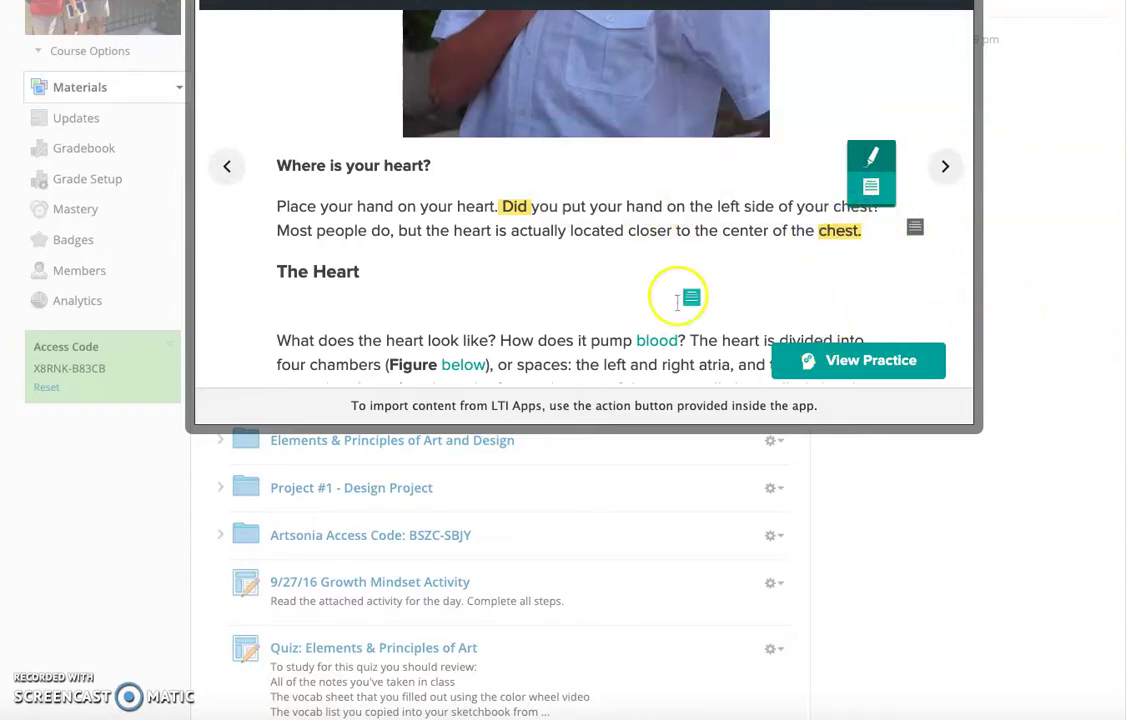
Step: Examine the Heart lesson's content, including the opening section, the chambers text and the labelled heart diagram
scroll(690, 302, "down", 2)
scroll(677, 310, "down", 4)
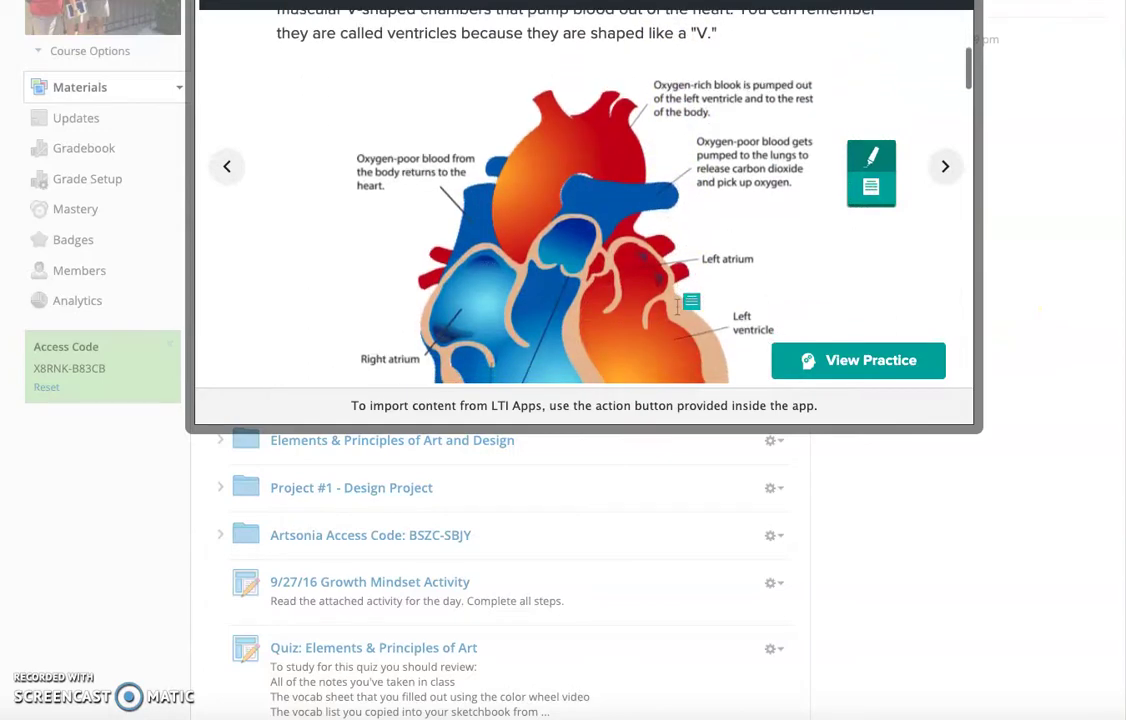
scroll(677, 308, "up", 10)
scroll(688, 302, "down", 5)
scroll(688, 302, "up", 2)
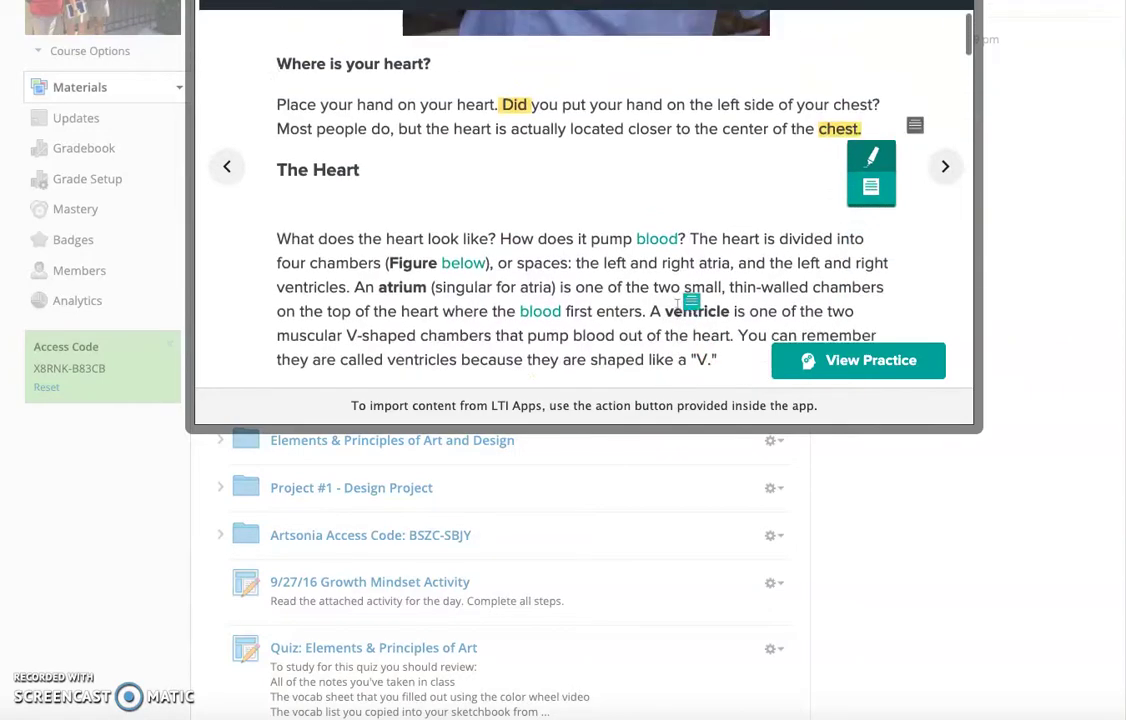
scroll(688, 302, "down", 1)
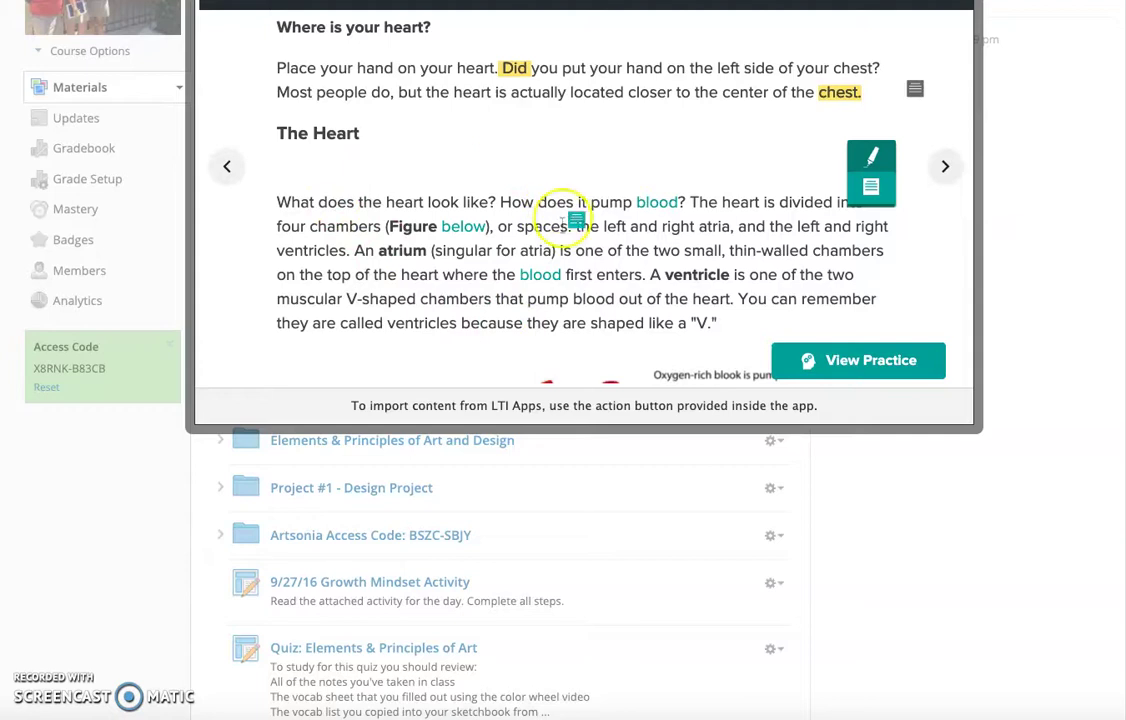
scroll(643, 142, "up", 2)
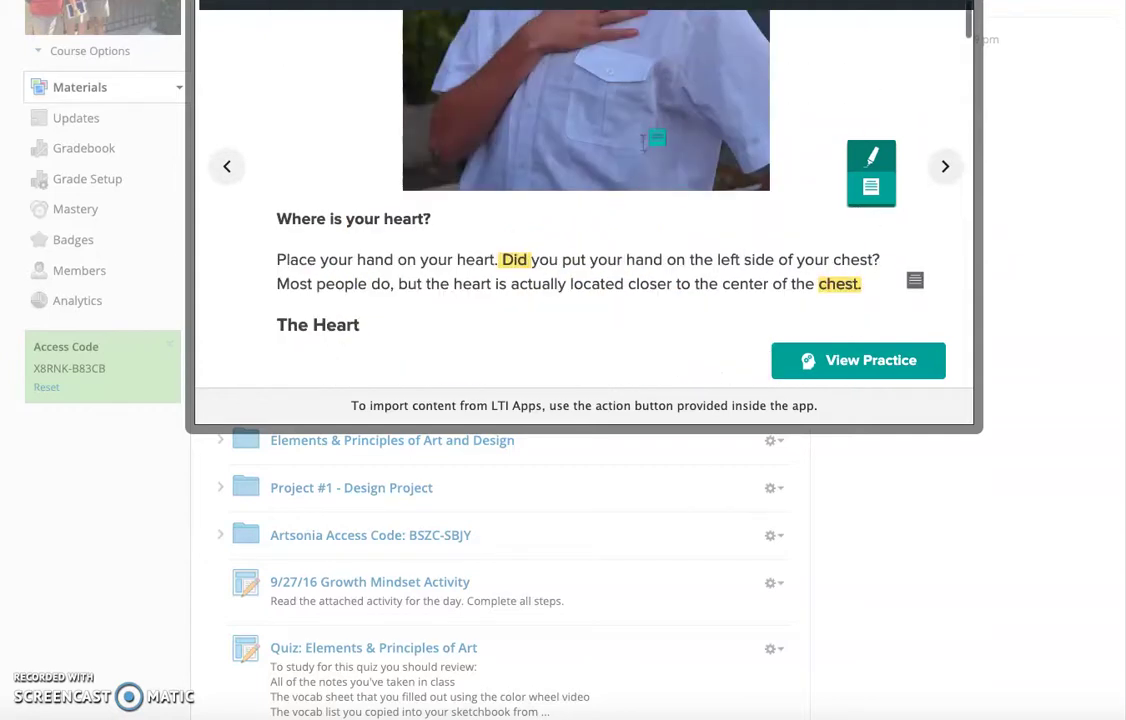
scroll(643, 142, "up", 4)
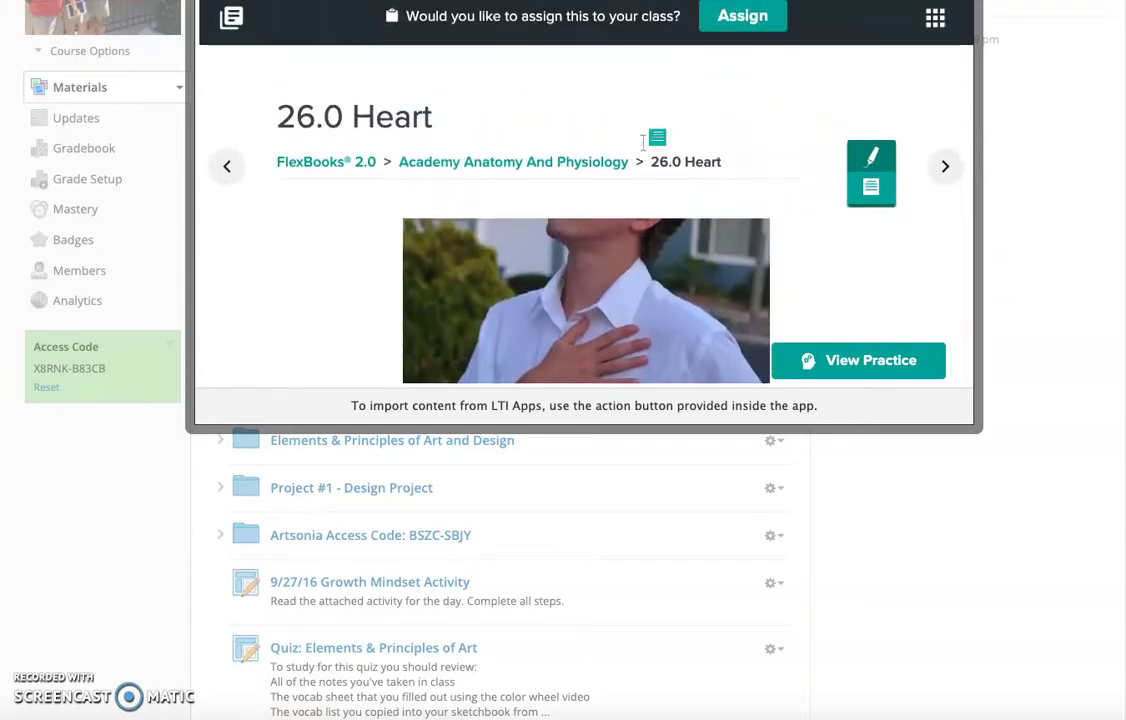
scroll(684, 210, "down", 15)
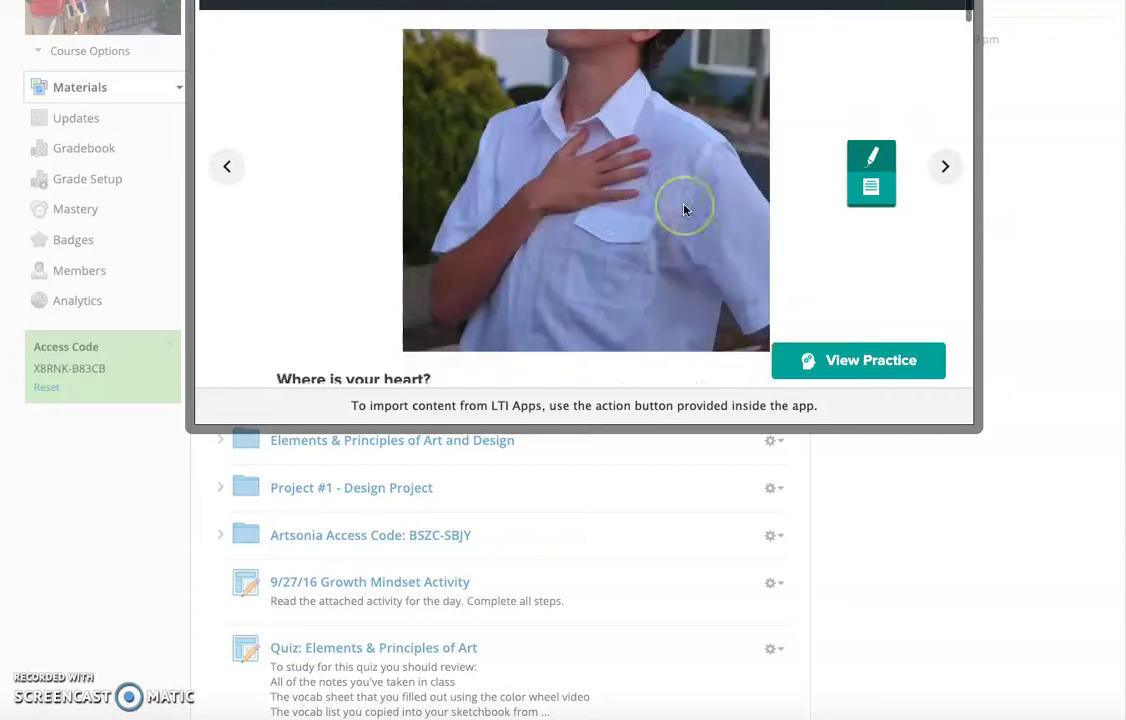
Step: Open the Heart lesson's Adaptive Practice, review its completion requirement, and start the practice preview
scroll(684, 210, "up", 15)
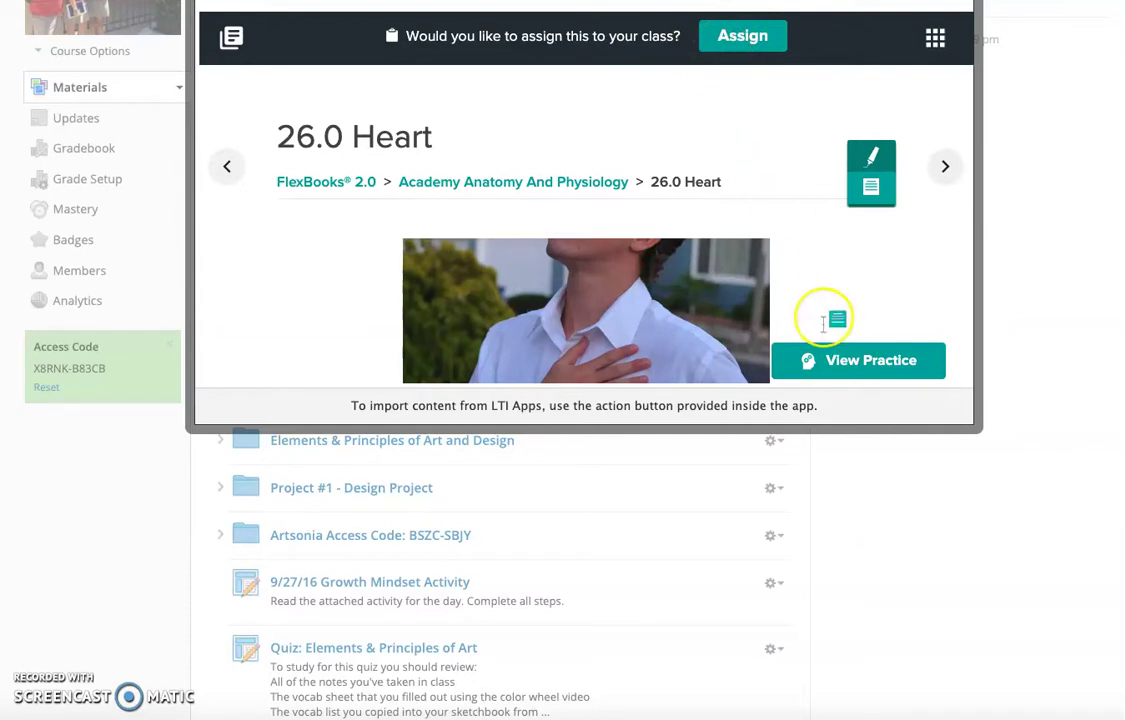
left_click(866, 362)
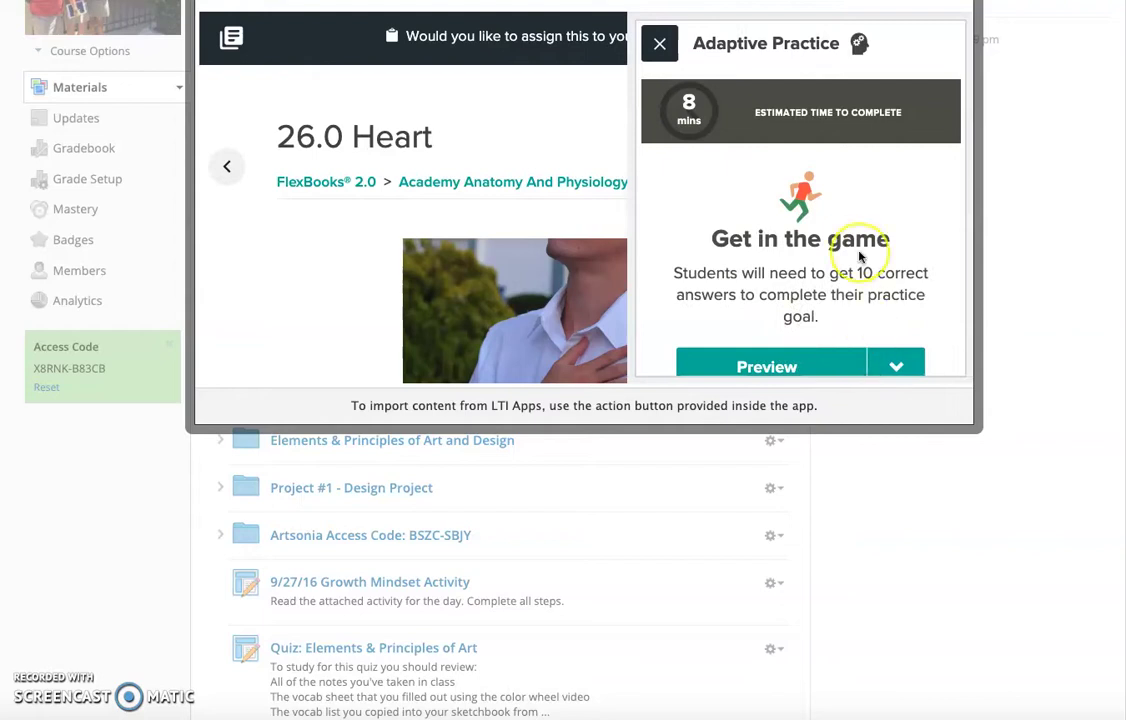
scroll(859, 257, "down", 2)
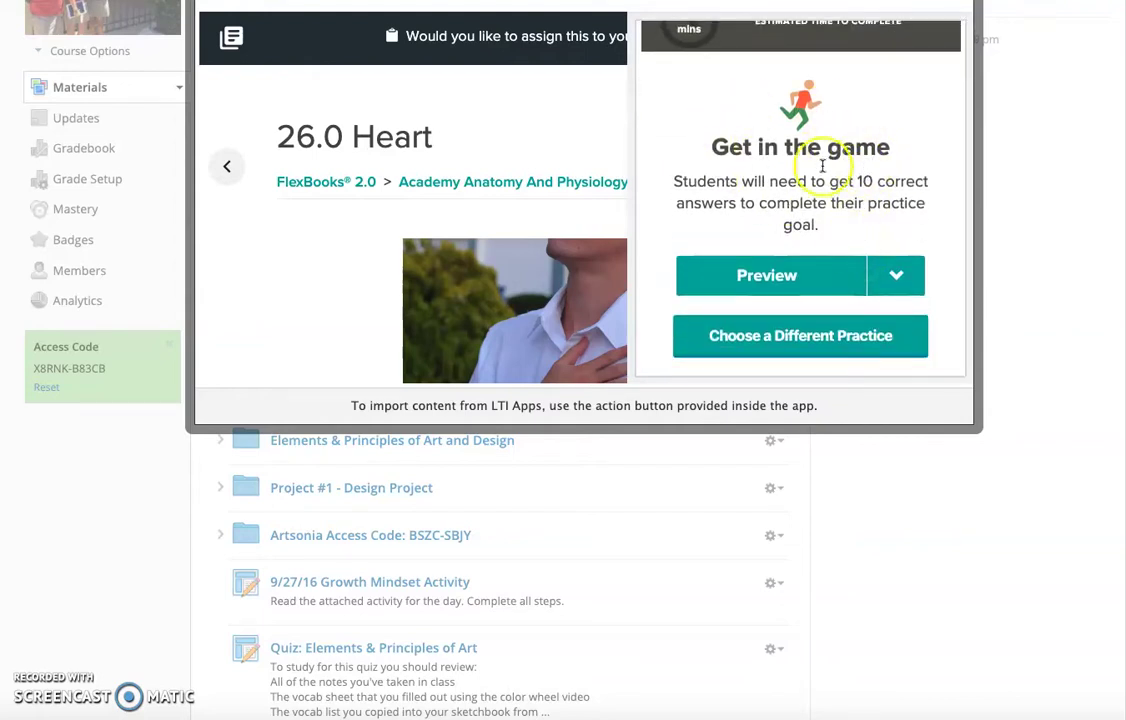
scroll(840, 300, "up", 2)
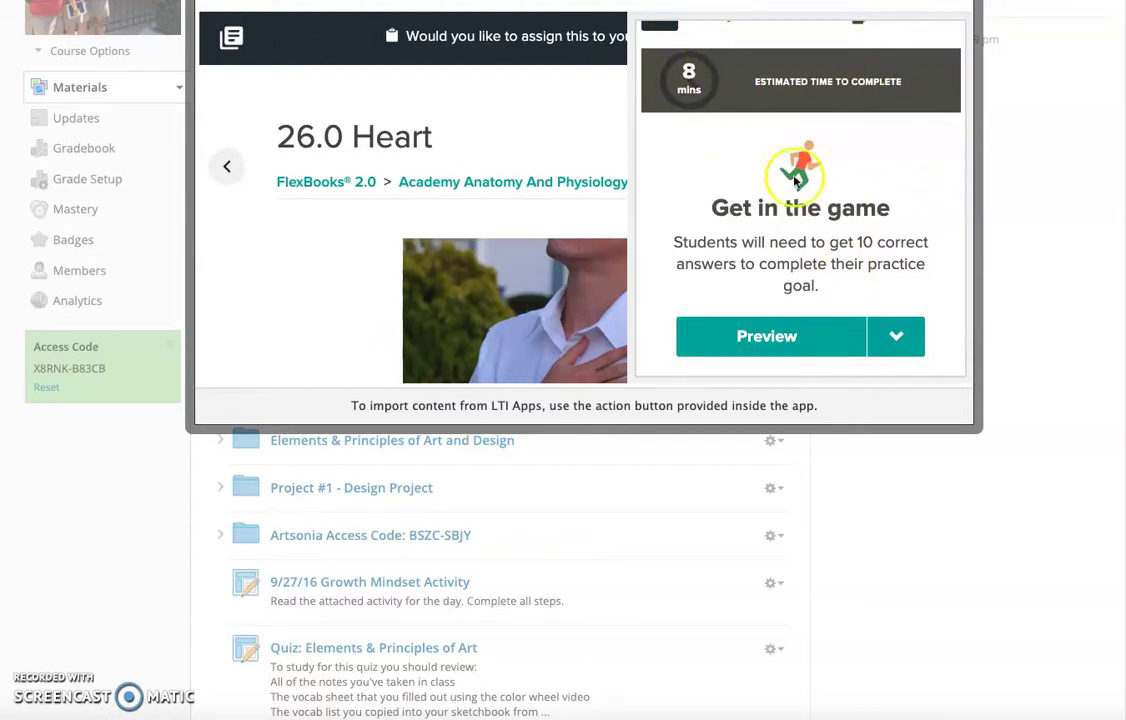
left_click(787, 332)
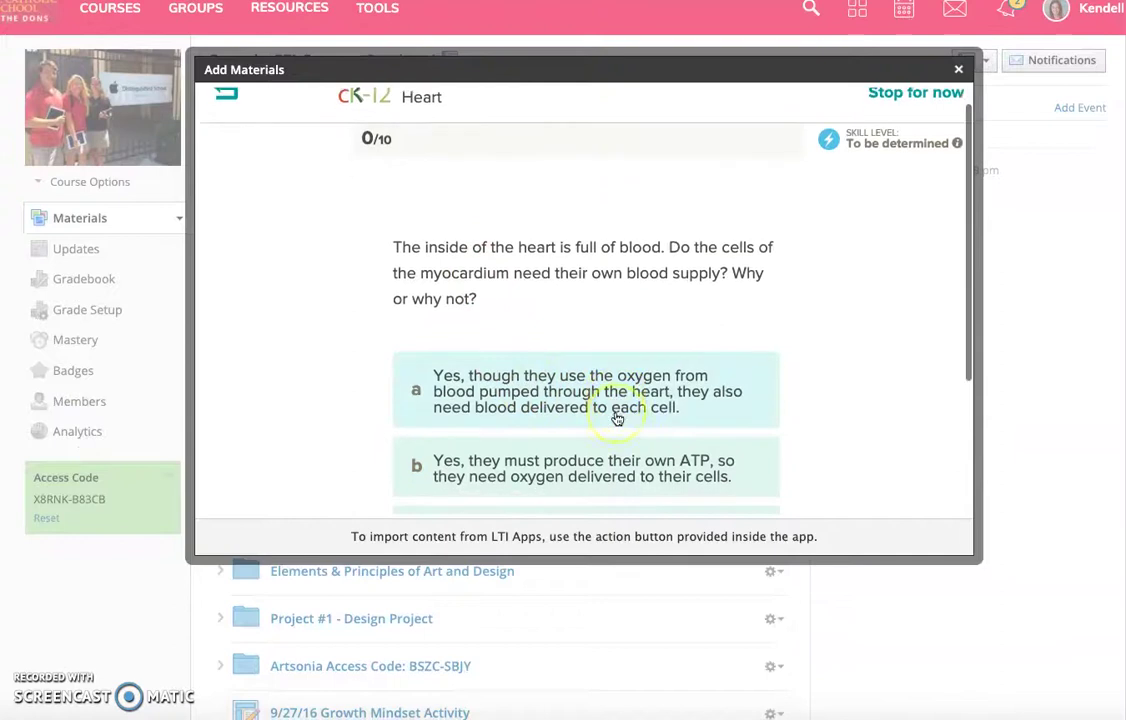
Step: Answer the myocardium blood-supply question in the Heart practice and continue to the sentence-completion question
scroll(617, 418, "down", 3)
left_click(693, 404)
scroll(577, 446, "down", 2)
left_click(578, 440)
left_click(533, 320)
scroll(542, 342, "down", 3)
left_click(580, 300)
Step: Complete the "pump blood out of the heart" sentence with the answer "vjyygu" and submit it for checking
scroll(583, 310, "up", 1)
left_click(424, 213)
type("vjyygu")
left_click(572, 341)
left_click(547, 349)
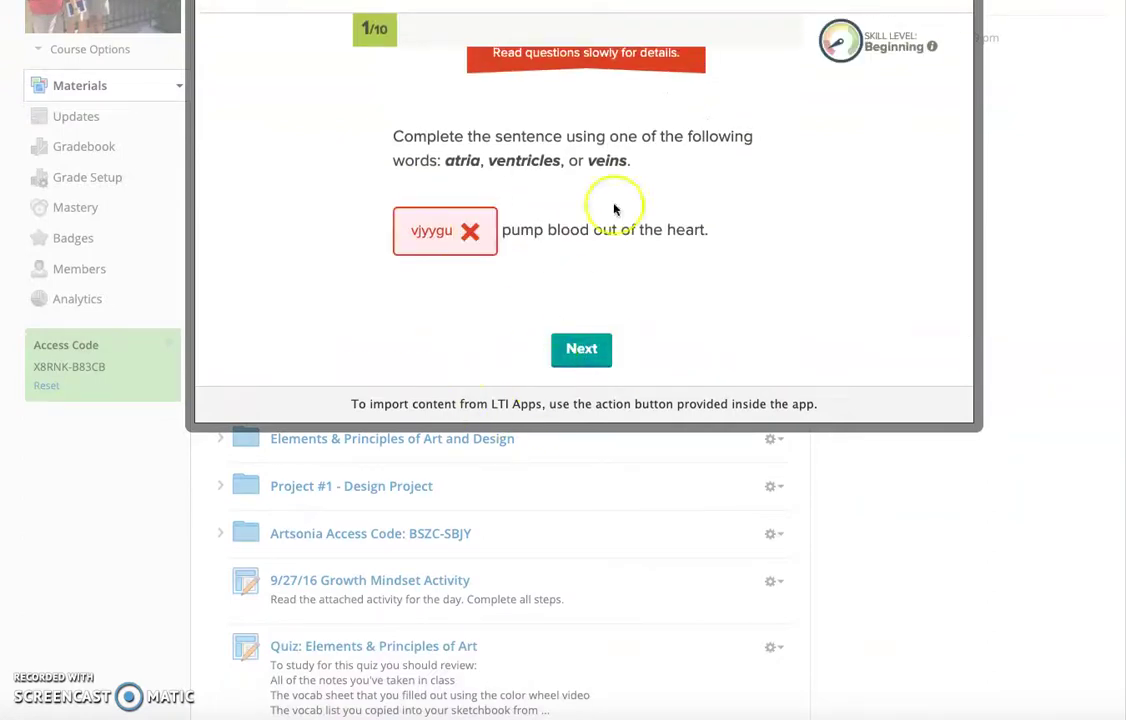
Step: Read the practice's skill level explanation and dismiss it
scroll(699, 131, "up", 1)
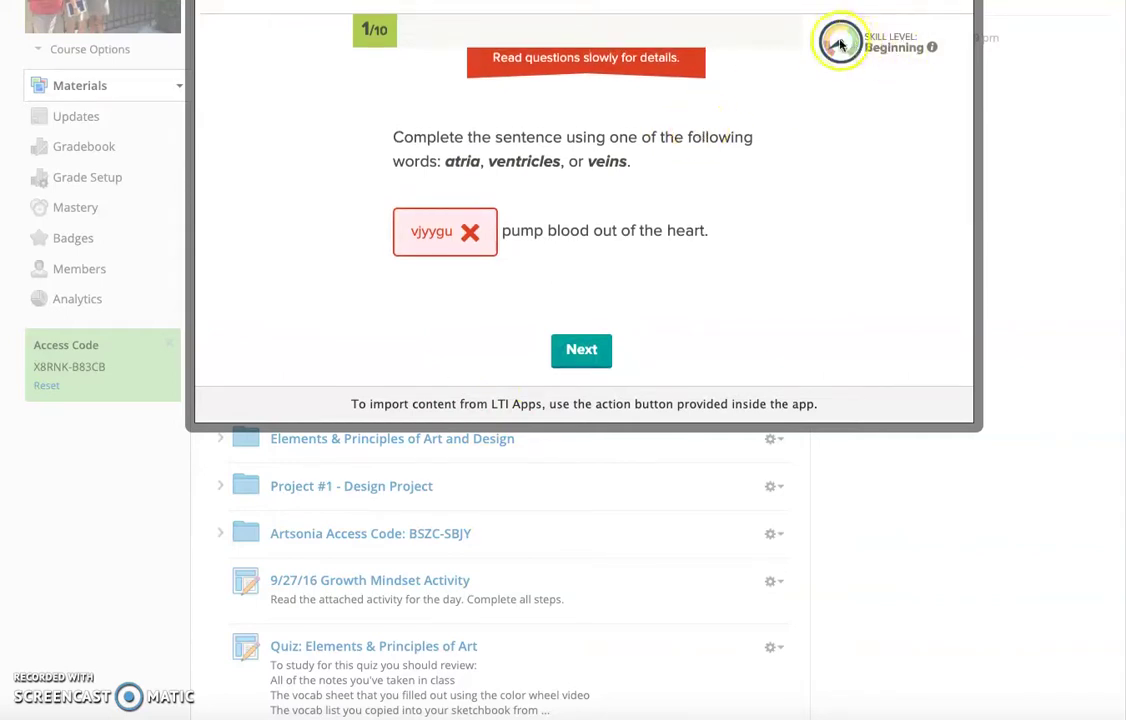
left_click(895, 51)
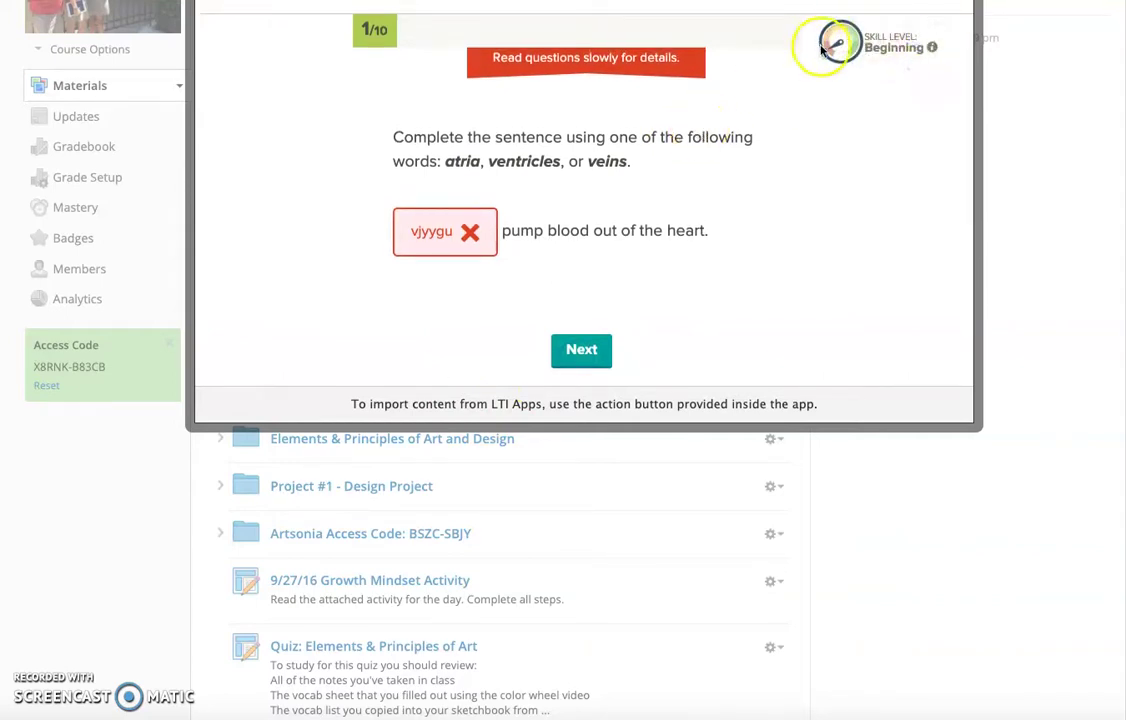
left_click(936, 50)
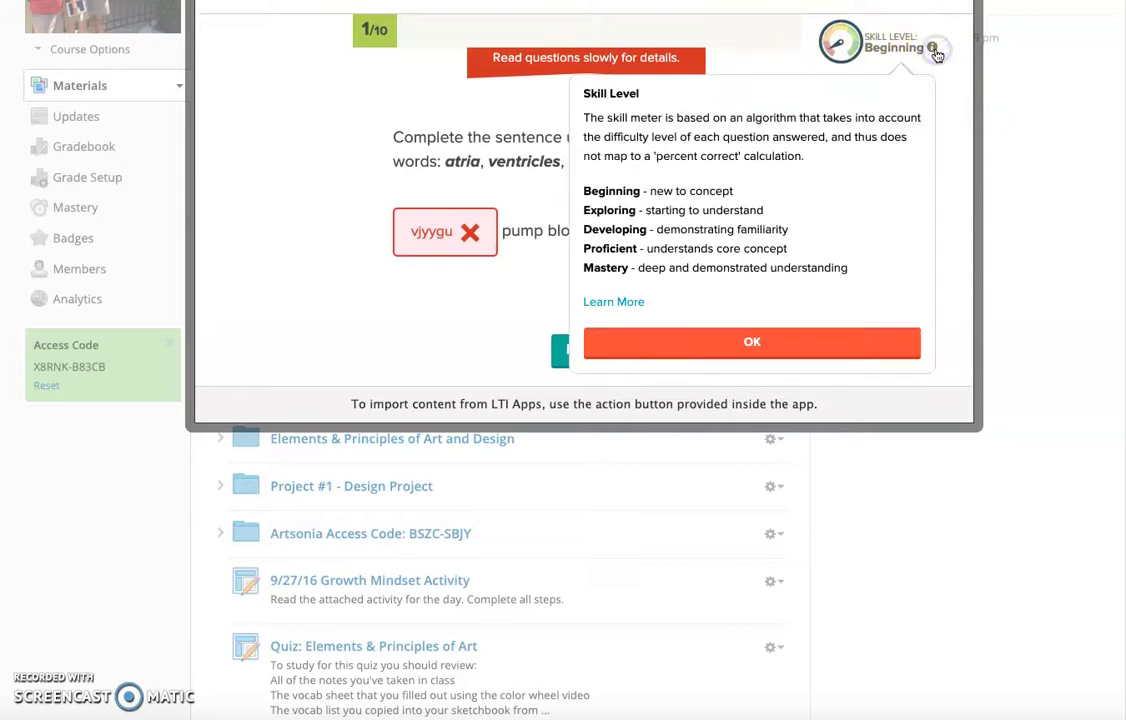
left_click(725, 332)
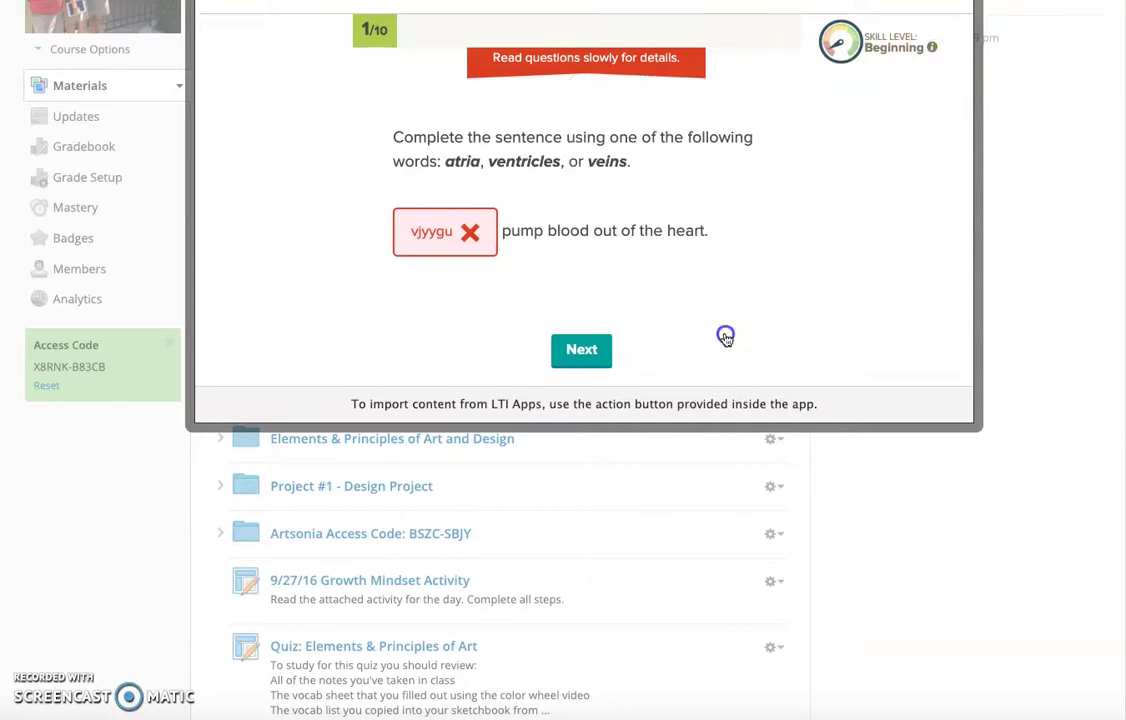
Step: Stop the Heart practice, close the Adaptive Practice pane, and assign the lesson to the class
scroll(724, 334, "up", 2)
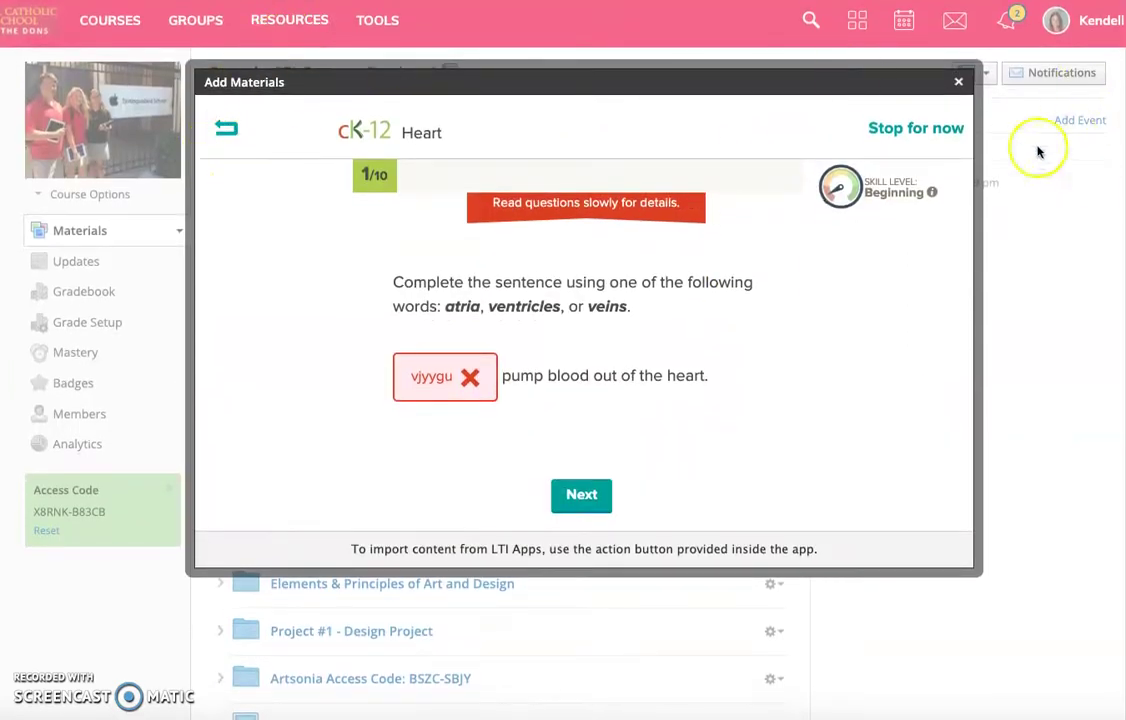
left_click(952, 129)
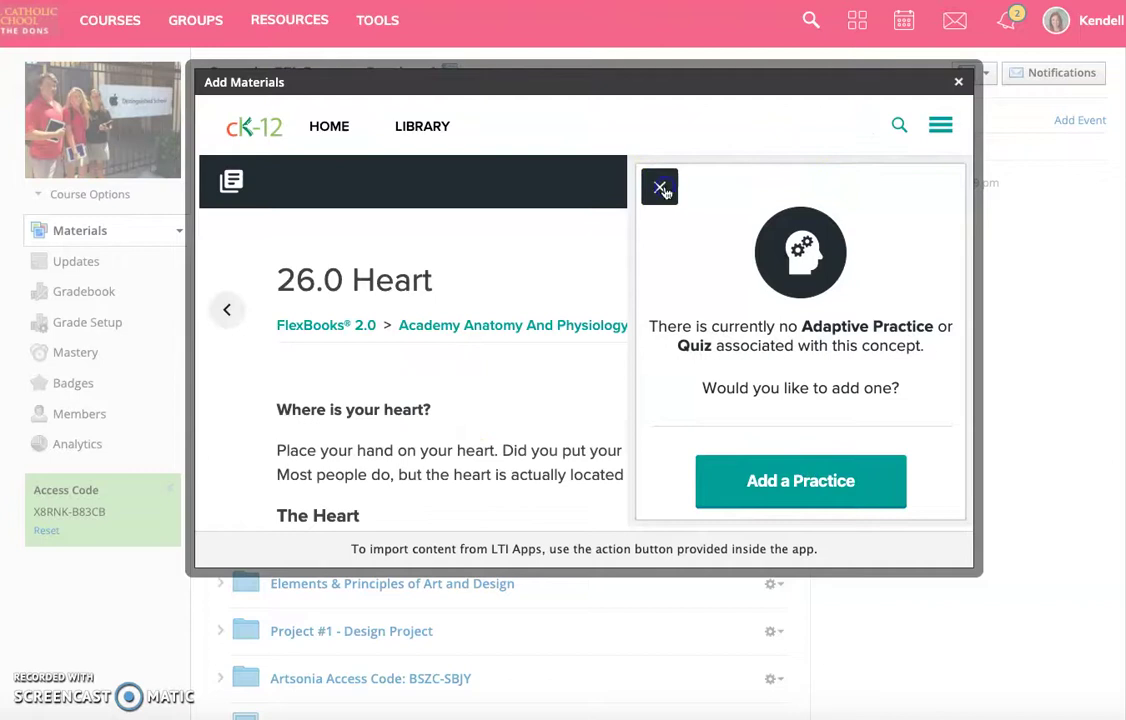
left_click(660, 188)
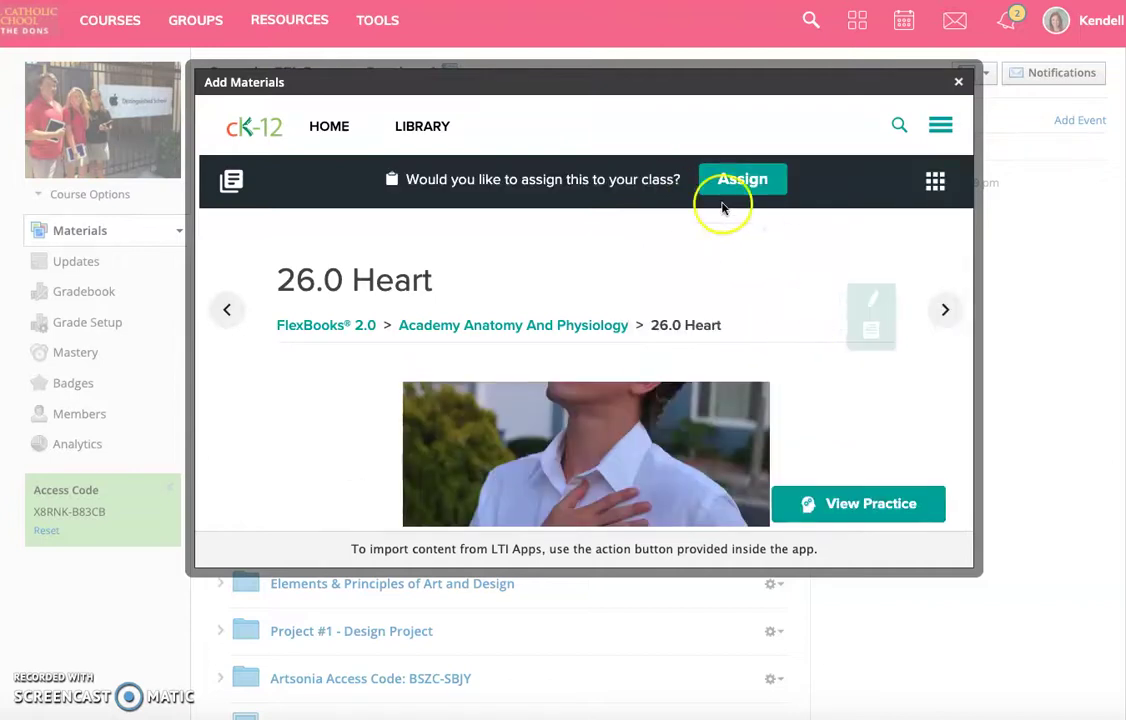
left_click(766, 181)
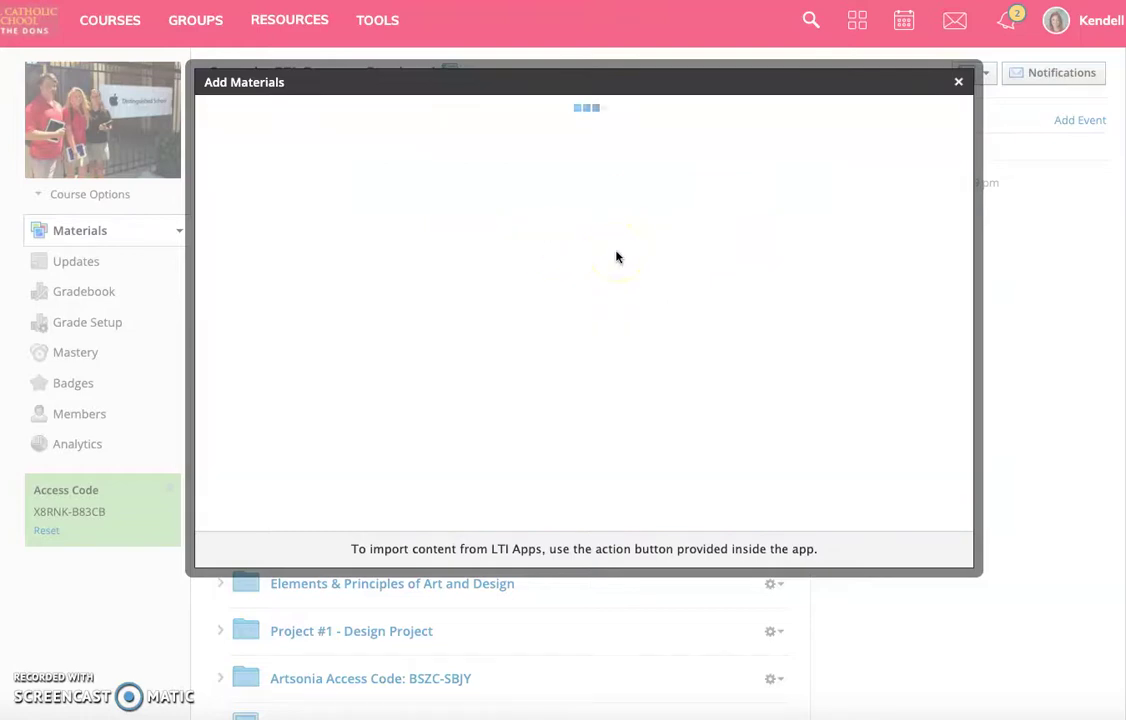
Step: Edit the new Heart item in the course materials to enable grading and set its points to 5
scroll(615, 256, "down", 5)
scroll(613, 259, "up", 1)
scroll(613, 259, "up", 5)
scroll(613, 259, "down", 12)
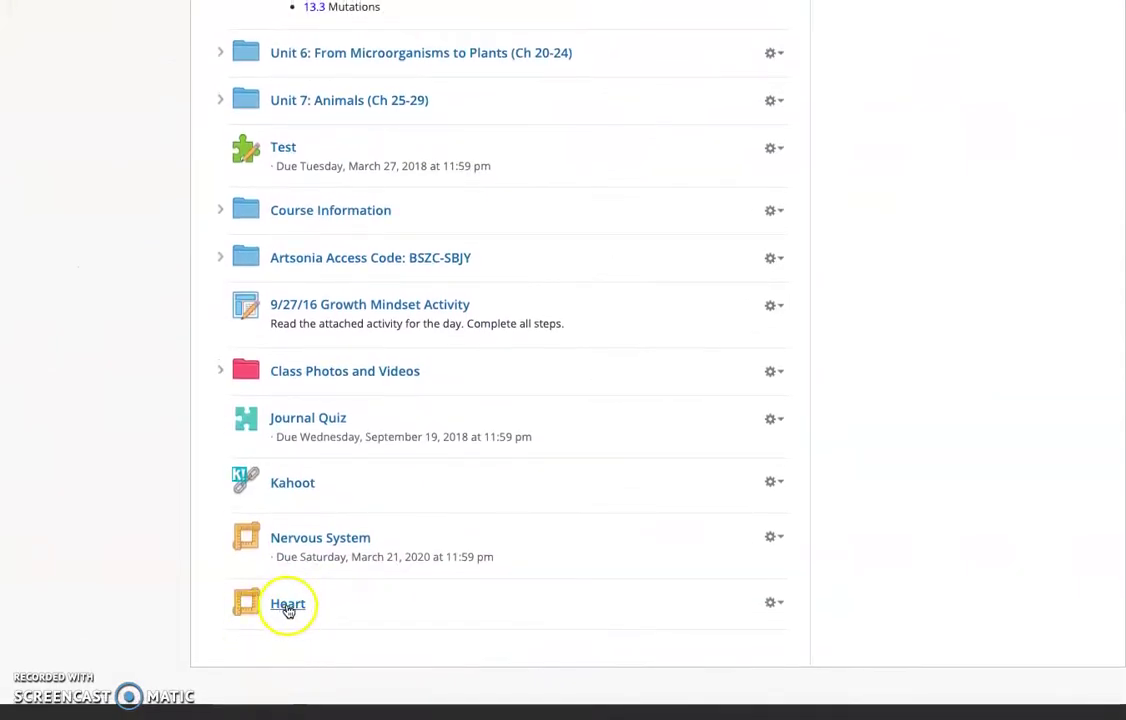
left_click(774, 606)
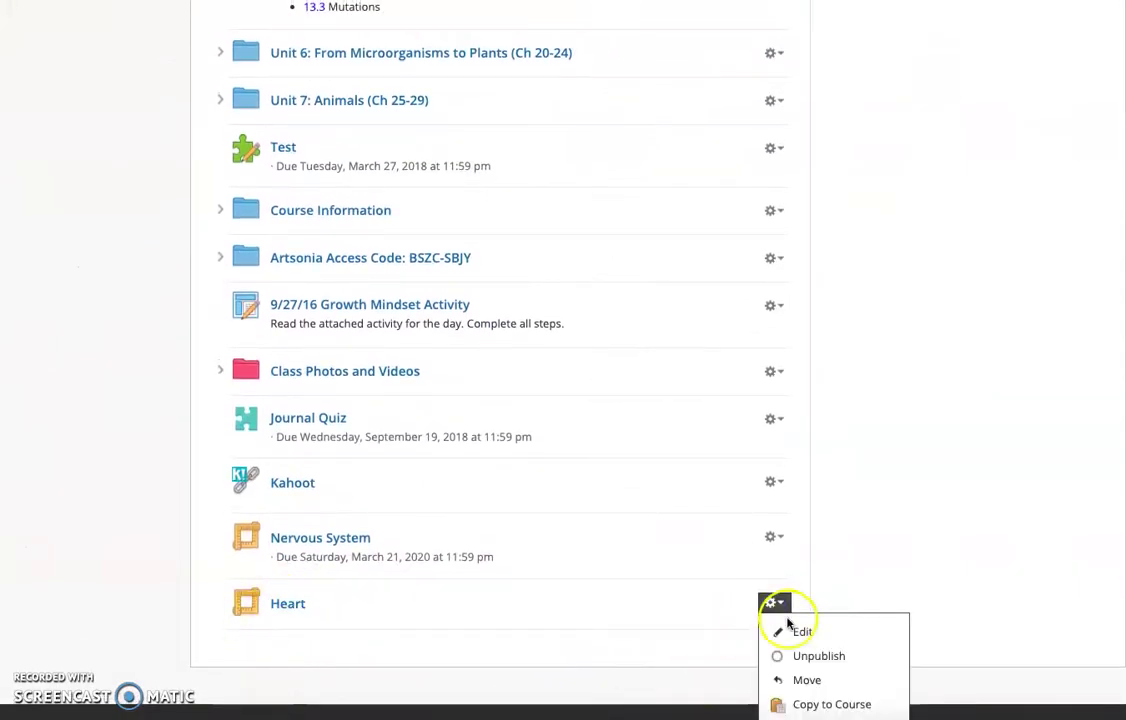
left_click(790, 629)
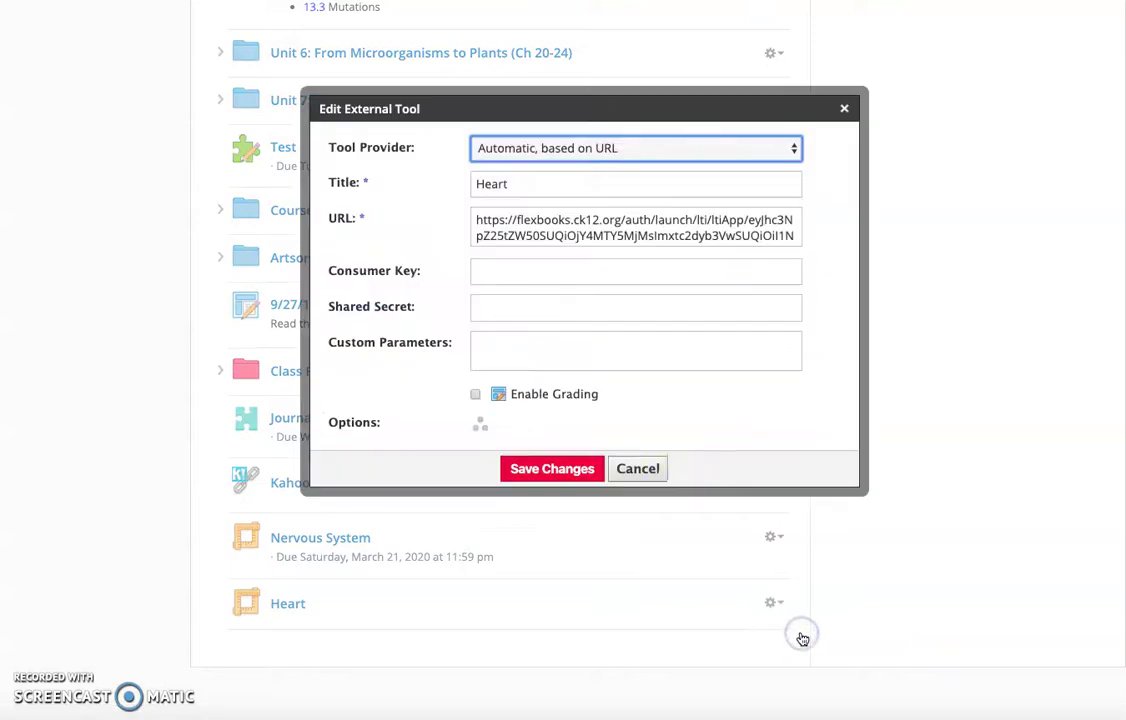
left_click(476, 395)
double_click(530, 401)
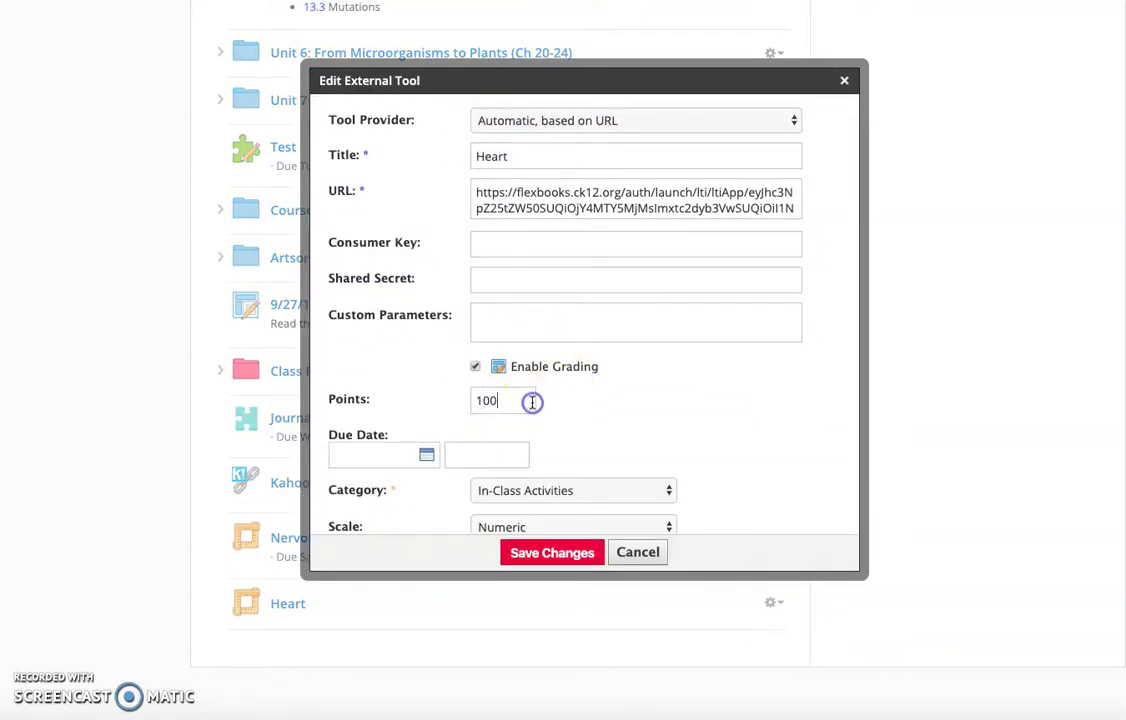
type("1")
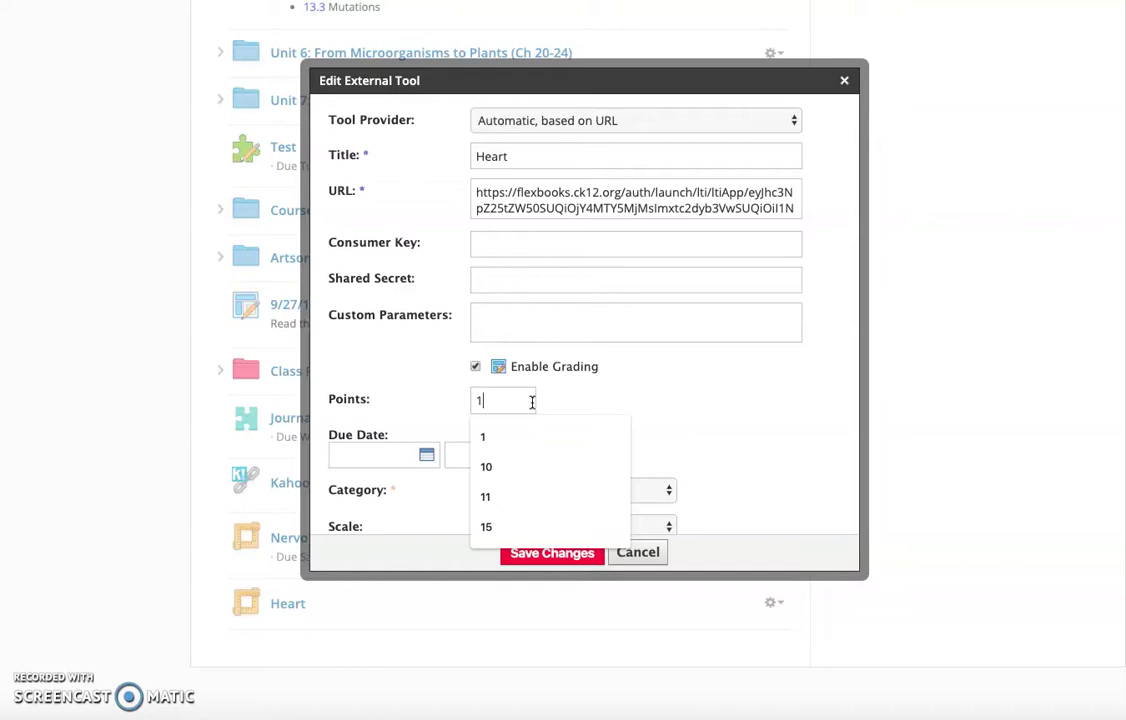
key("BackSpace")
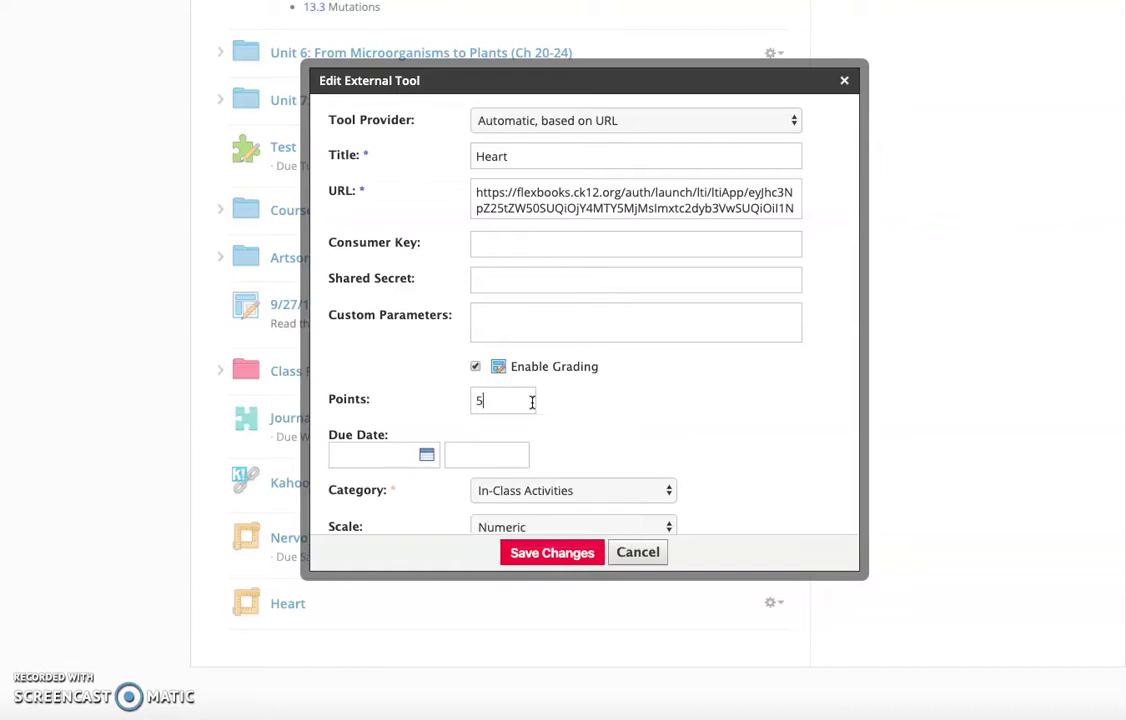
Step: Set the Heart assignment's due date to March 13, 2020 and save the changes
left_click(427, 456)
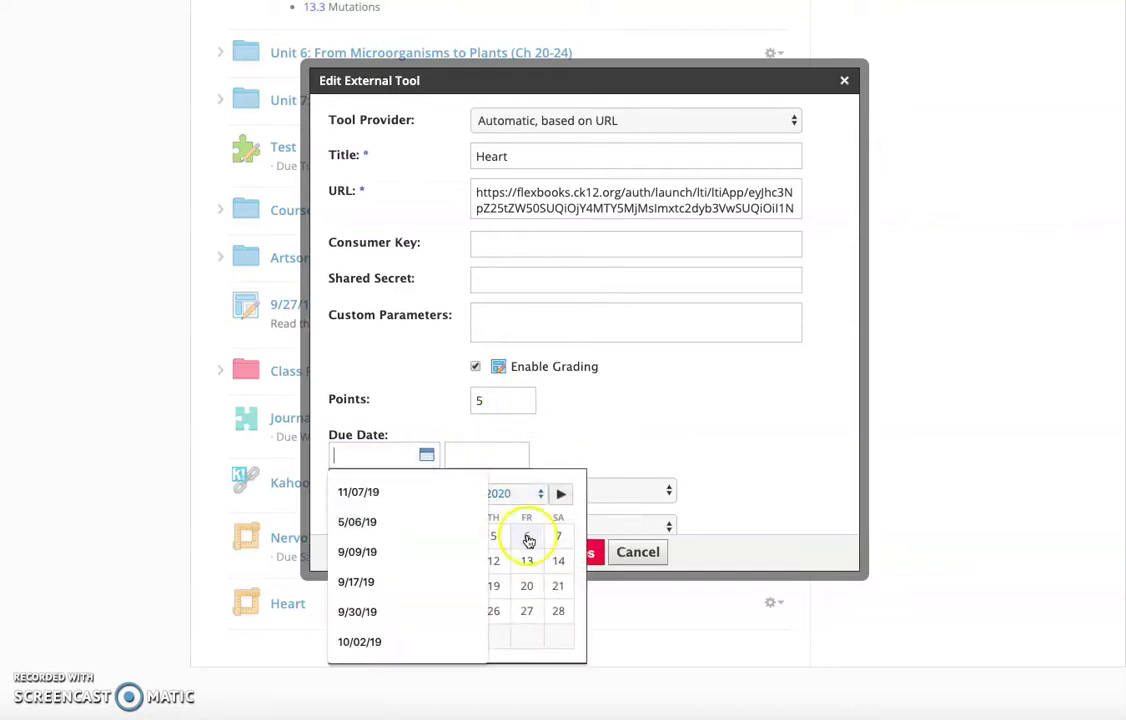
left_click(530, 562)
left_click(575, 555)
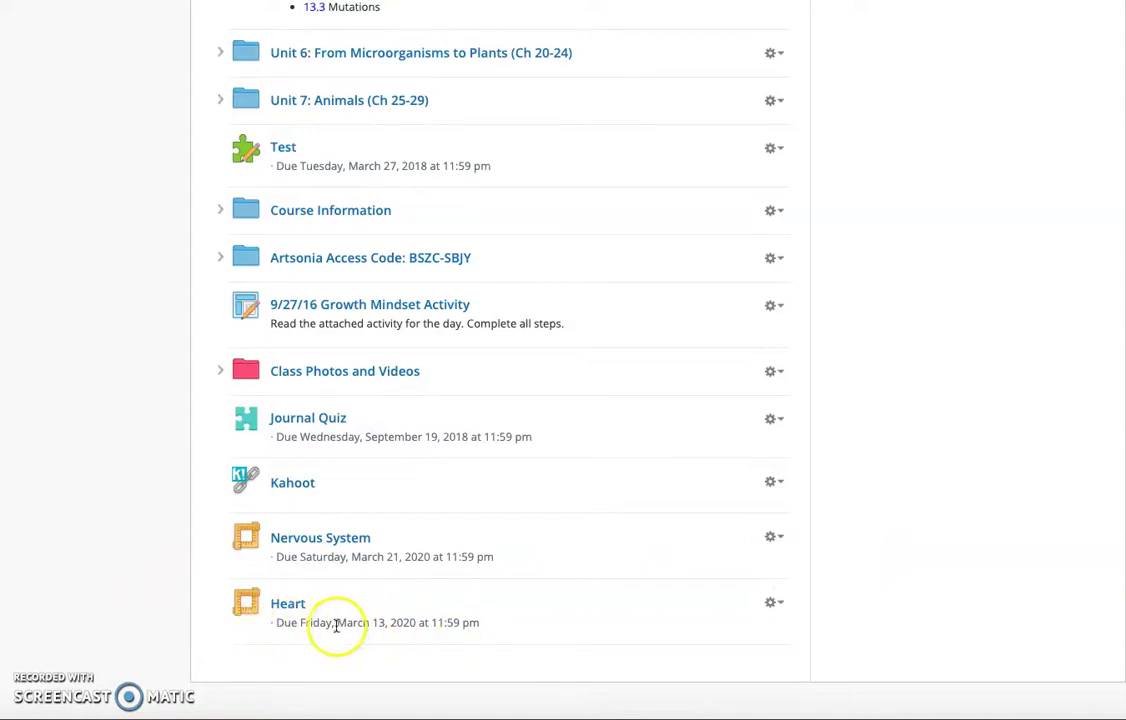
Step: Open the Nervous System assignment and review its opening text with the highlights and note
left_click(321, 541)
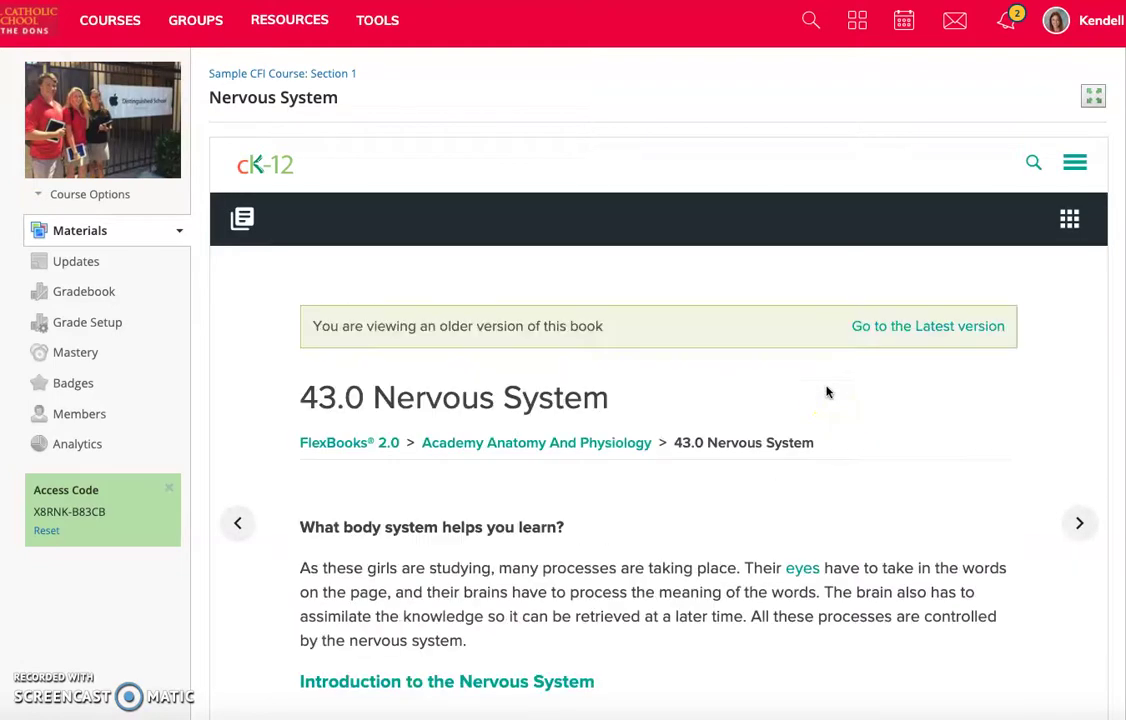
scroll(622, 410, "down", 6)
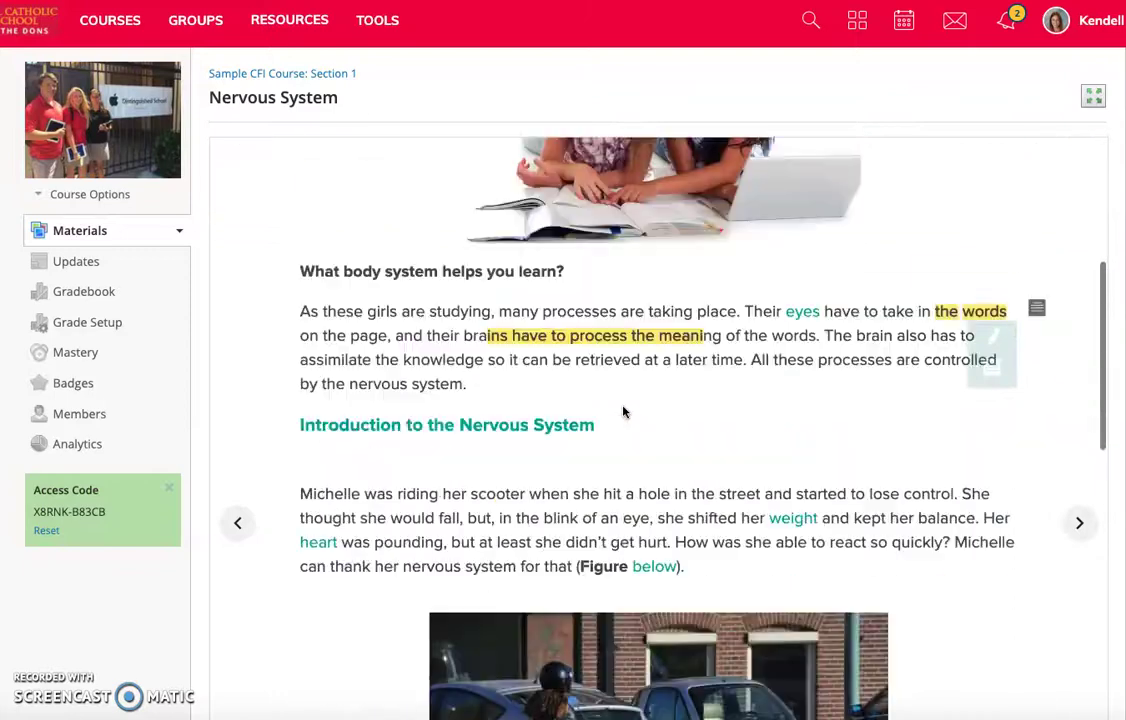
scroll(622, 410, "up", 4)
scroll(622, 410, "up", 3)
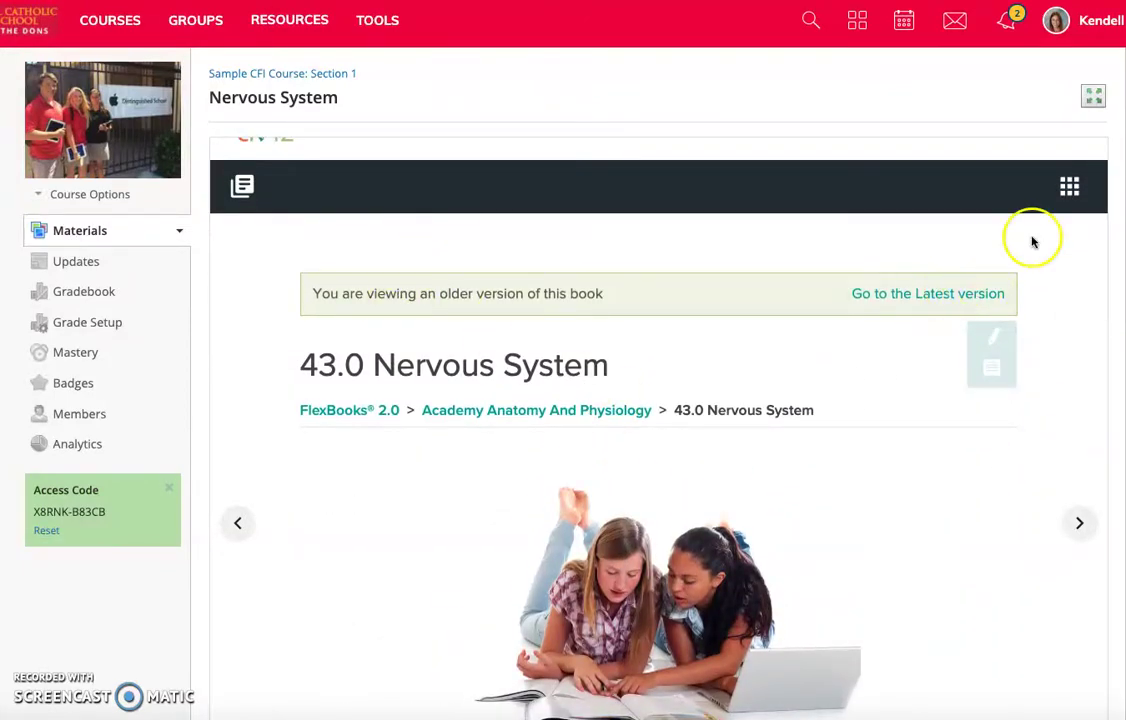
Step: Open Insights among the Nervous System lesson's learning tools and view the listed student's insights
left_click(1070, 187)
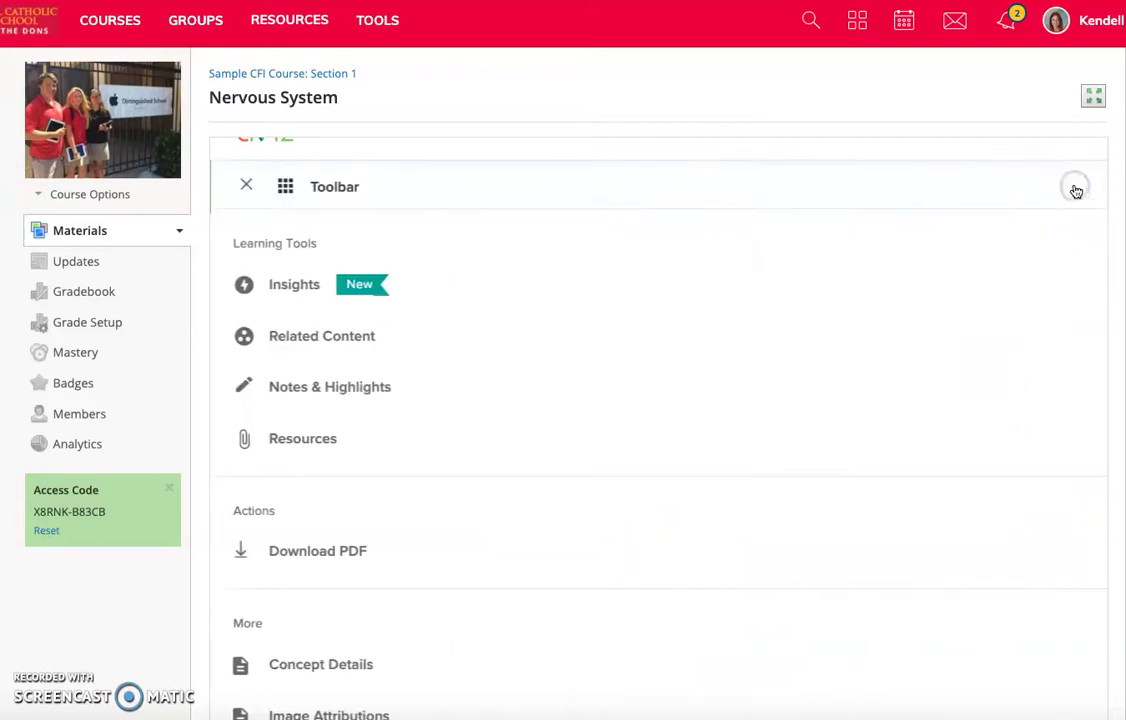
left_click(244, 185)
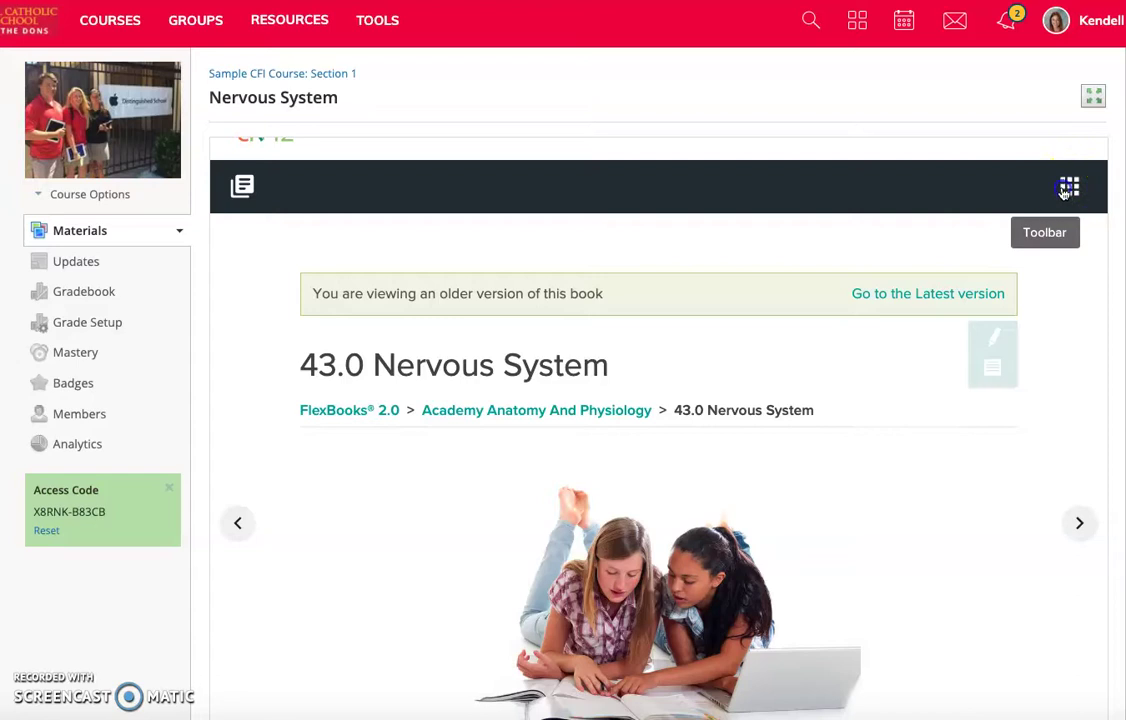
left_click(1070, 187)
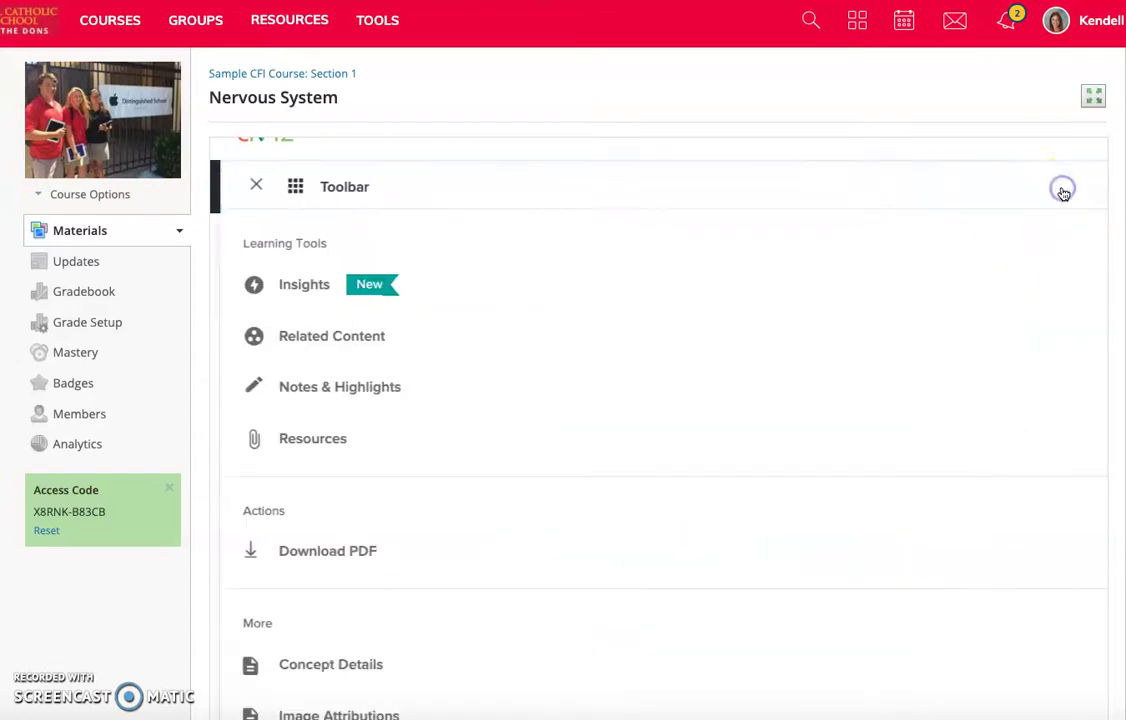
left_click(305, 290)
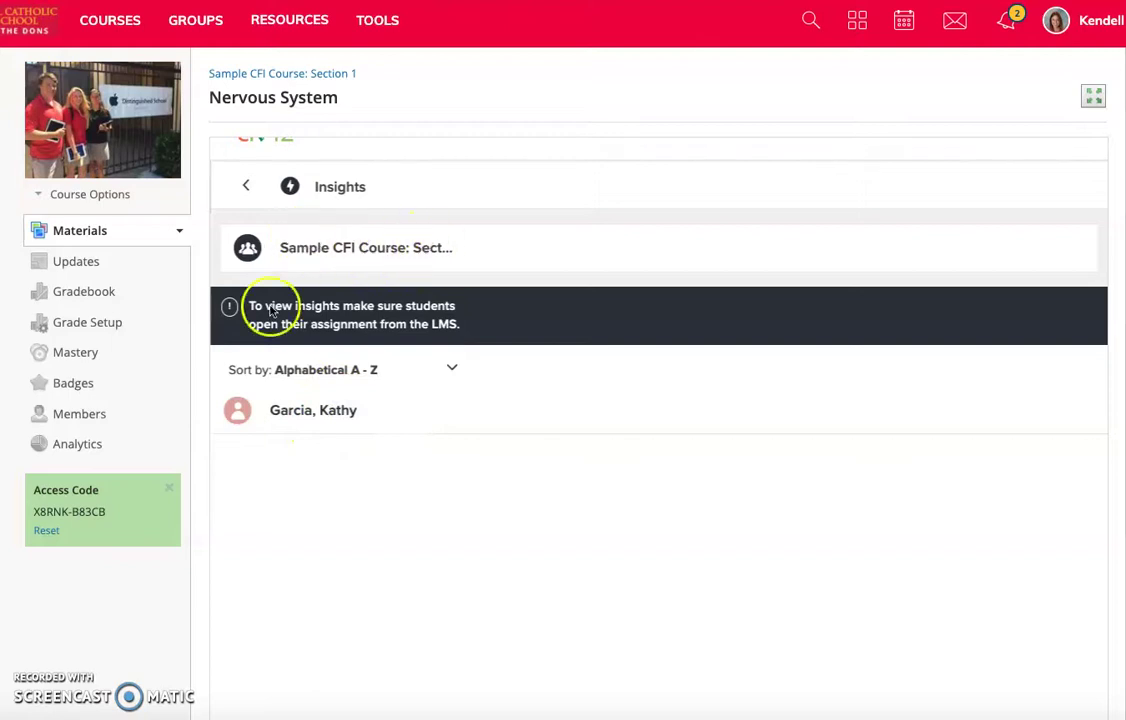
left_click(302, 412)
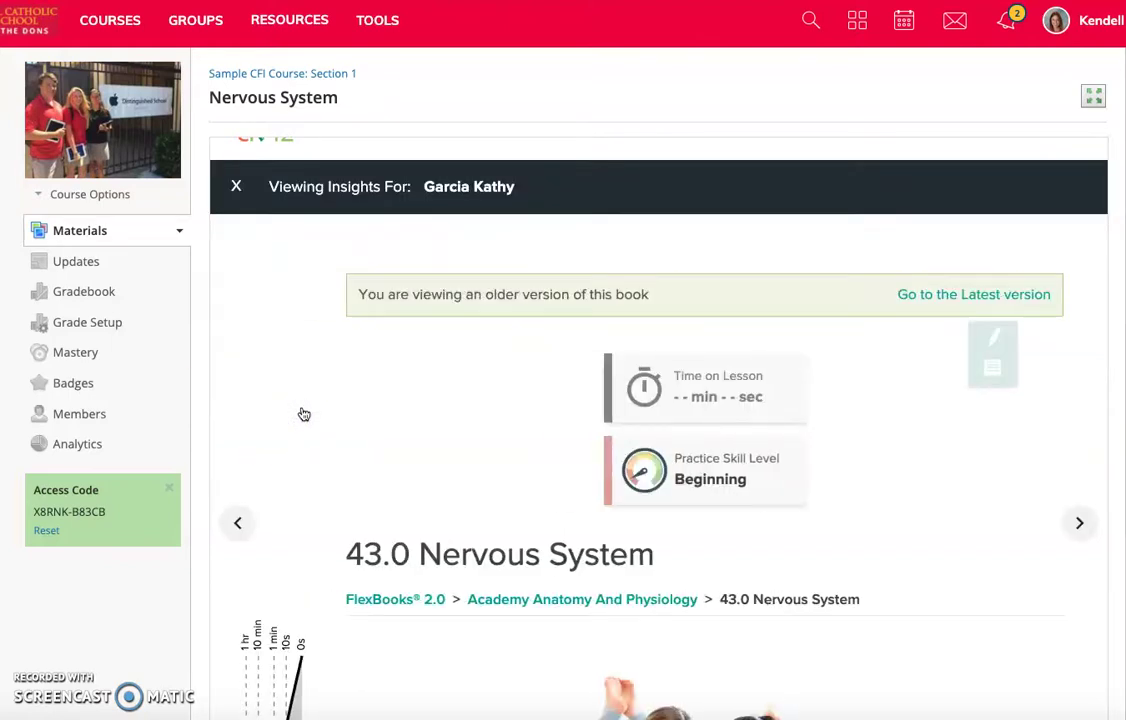
Step: Examine the student's time on lesson, practice skill level and reading-time graph throughout the Nervous System lesson
scroll(341, 465, "down", 2)
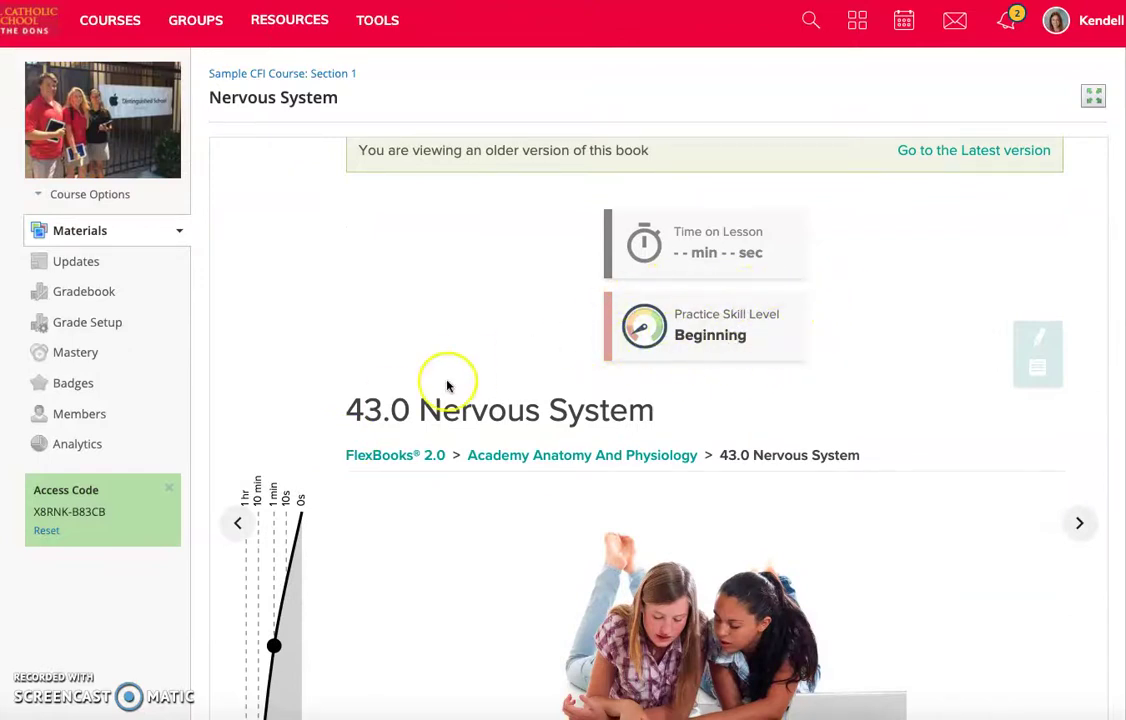
scroll(447, 385, "down", 5)
scroll(447, 385, "up", 2)
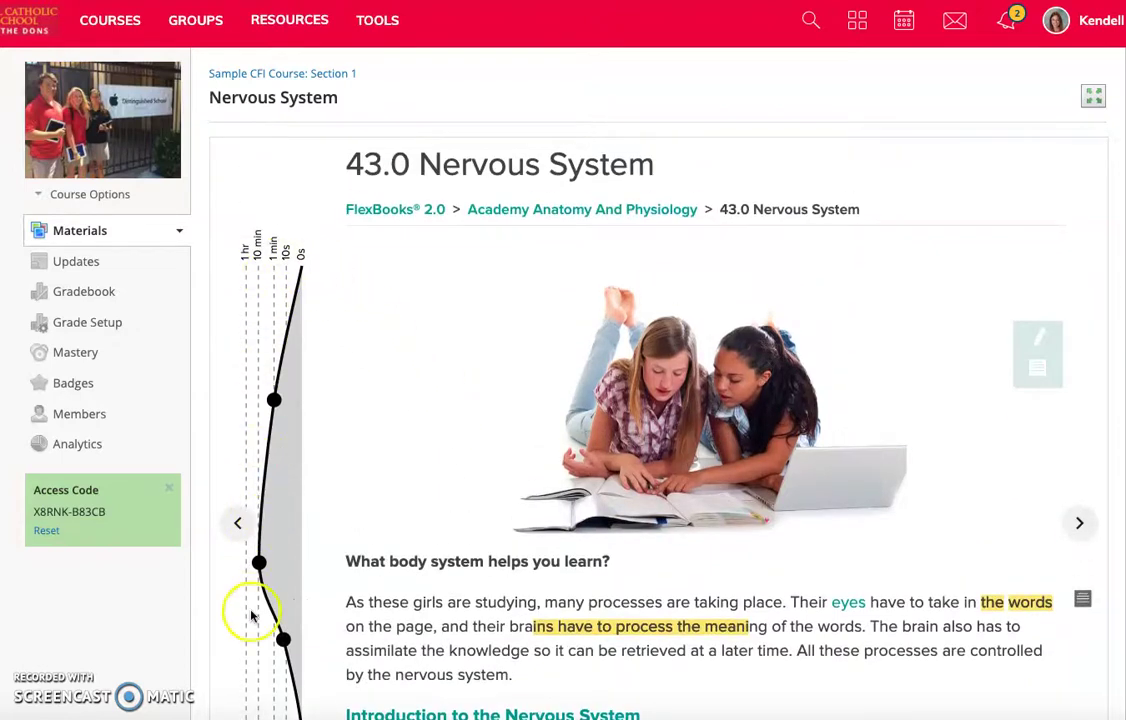
scroll(265, 610, "down", 1)
scroll(265, 612, "down", 10)
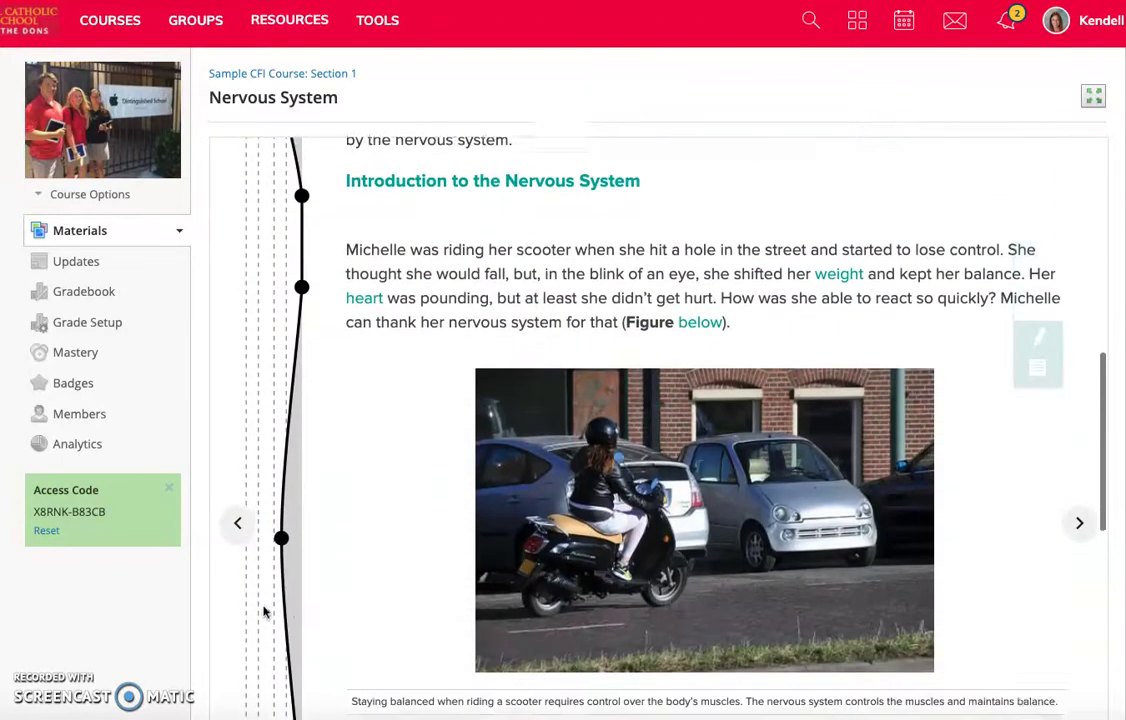
scroll(265, 612, "down", 10)
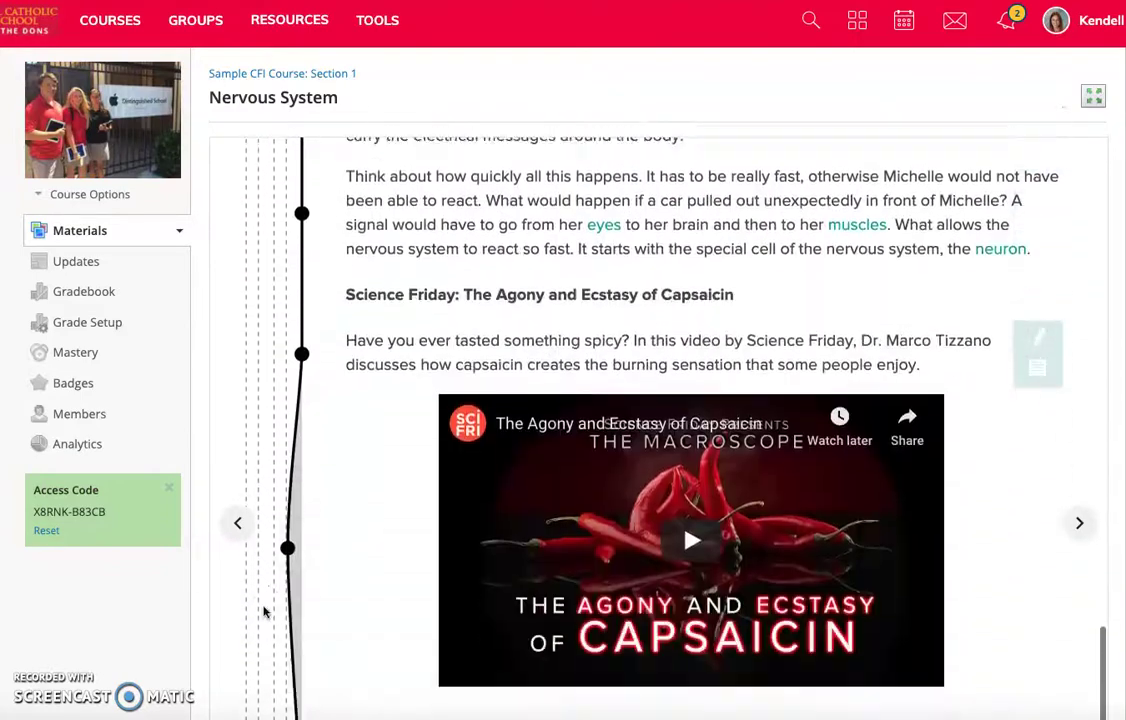
scroll(265, 612, "down", 3)
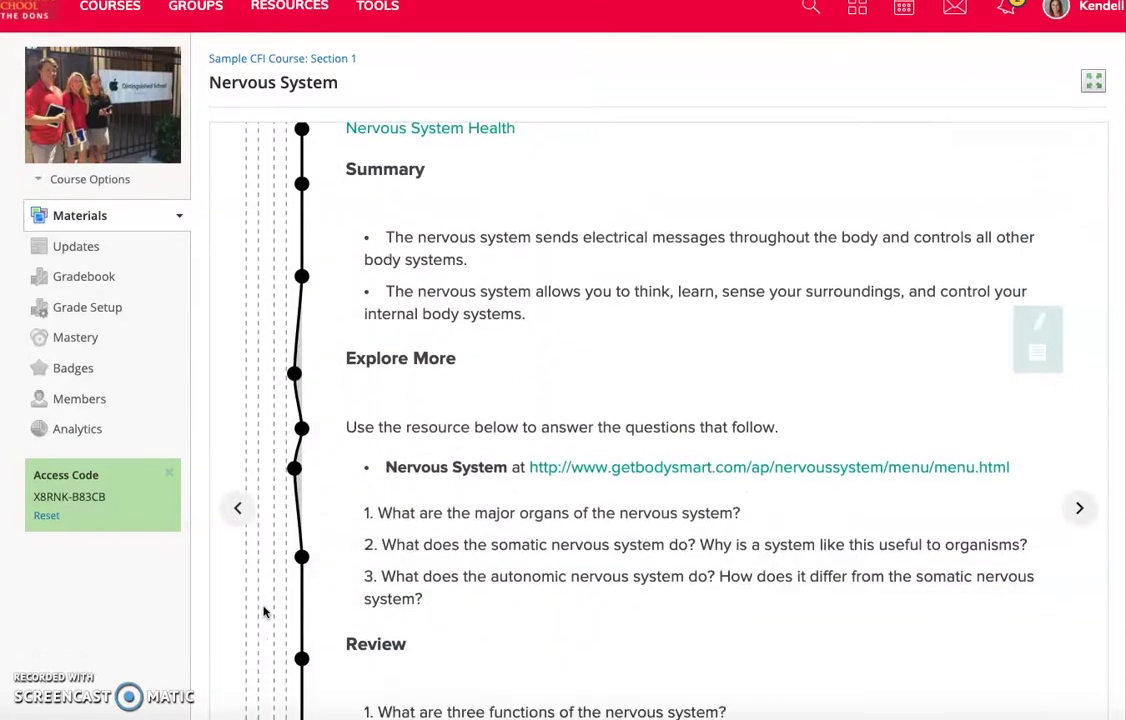
Step: Recheck the Time on Lesson and Practice Skill Level summary above the Nervous System lesson title
scroll(265, 612, "up", 10)
scroll(265, 612, "up", 15)
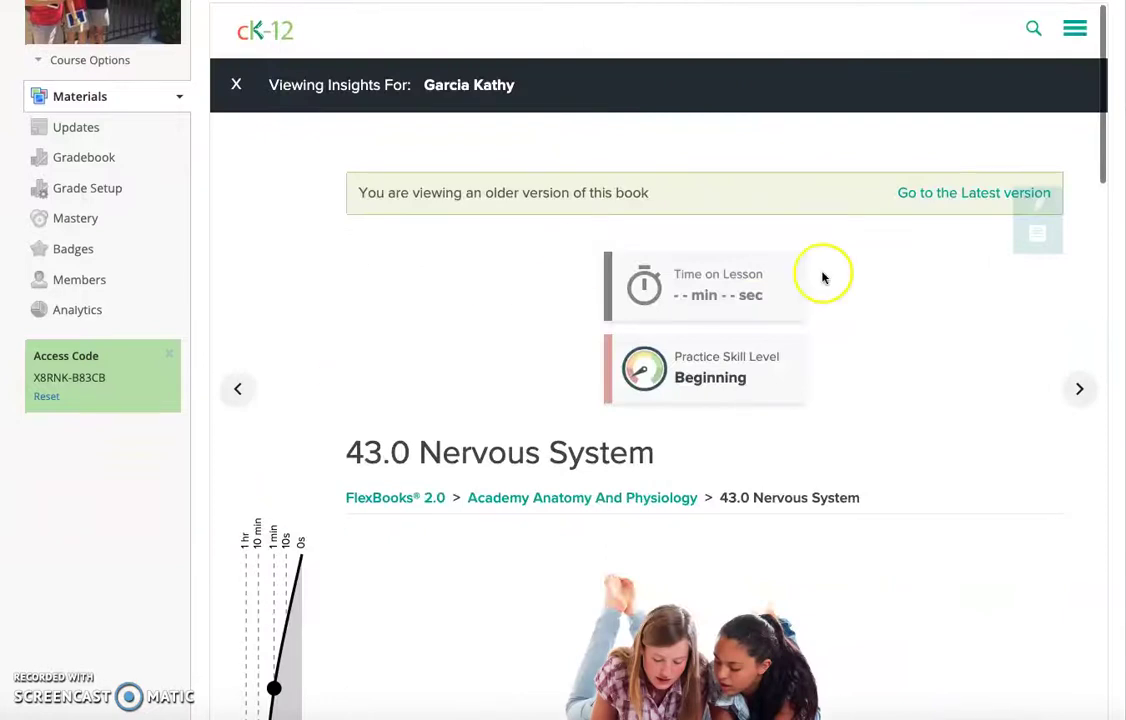
left_click_drag(670, 296, 768, 307)
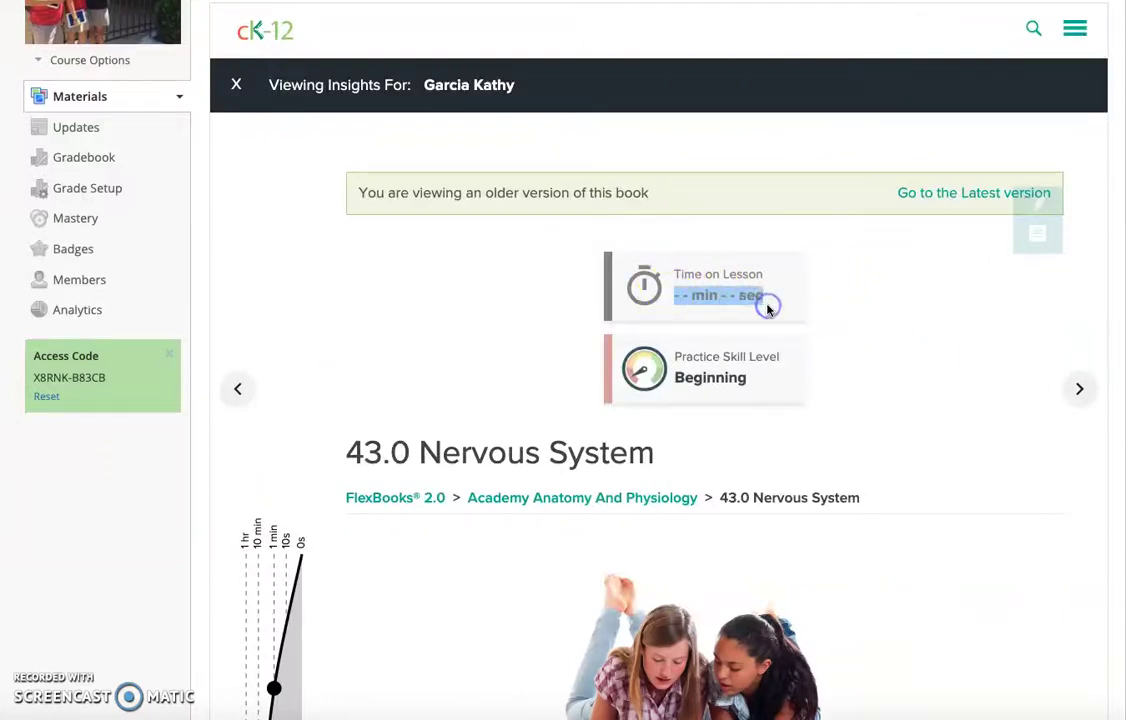
left_click(701, 280)
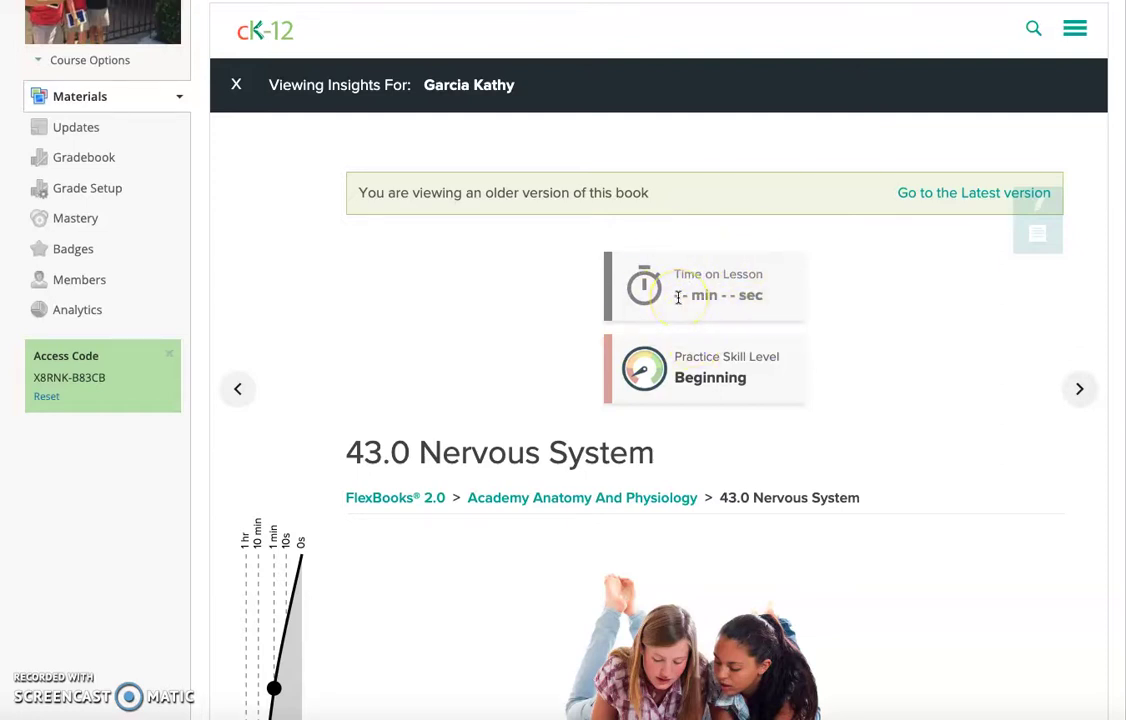
left_click_drag(645, 282, 765, 298)
left_click(673, 259)
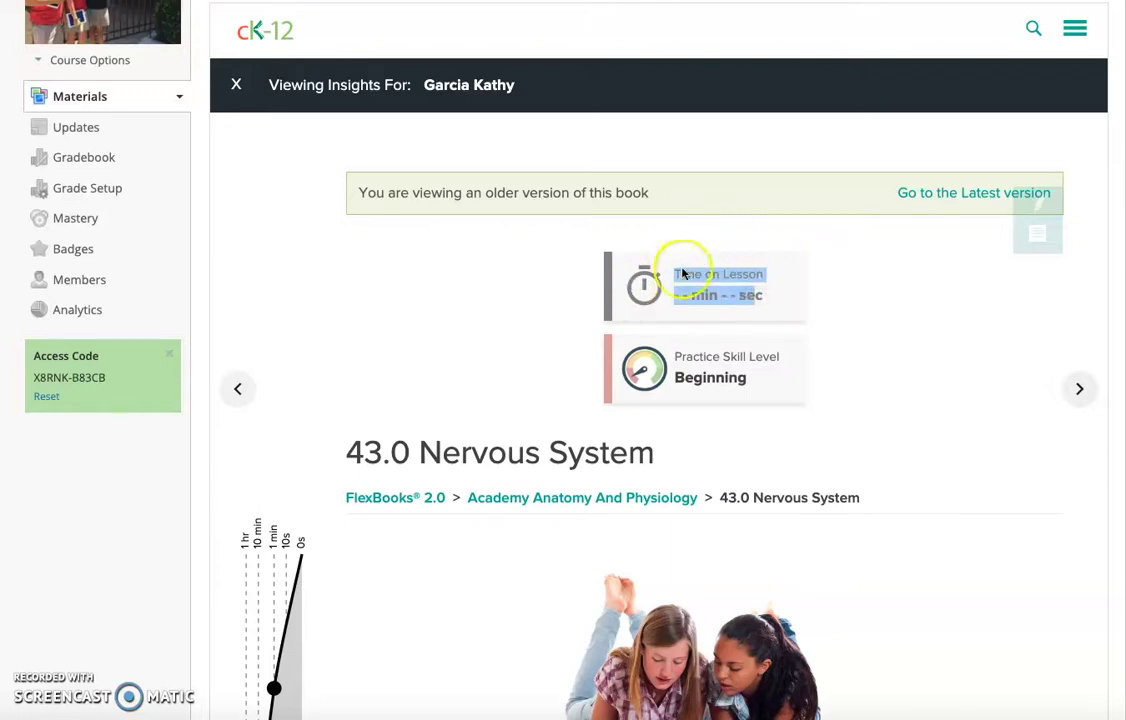
left_click(759, 383)
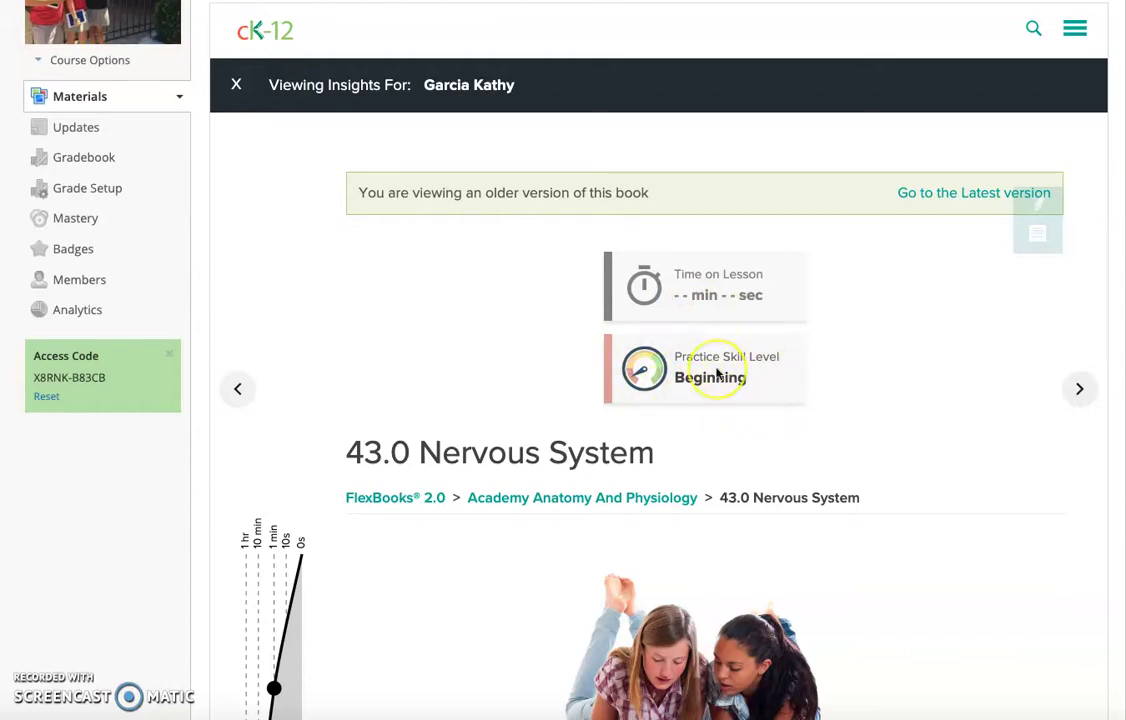
Step: Open the course gradebook and filter it to show materials with no grading period
scroll(714, 370, "up", 2)
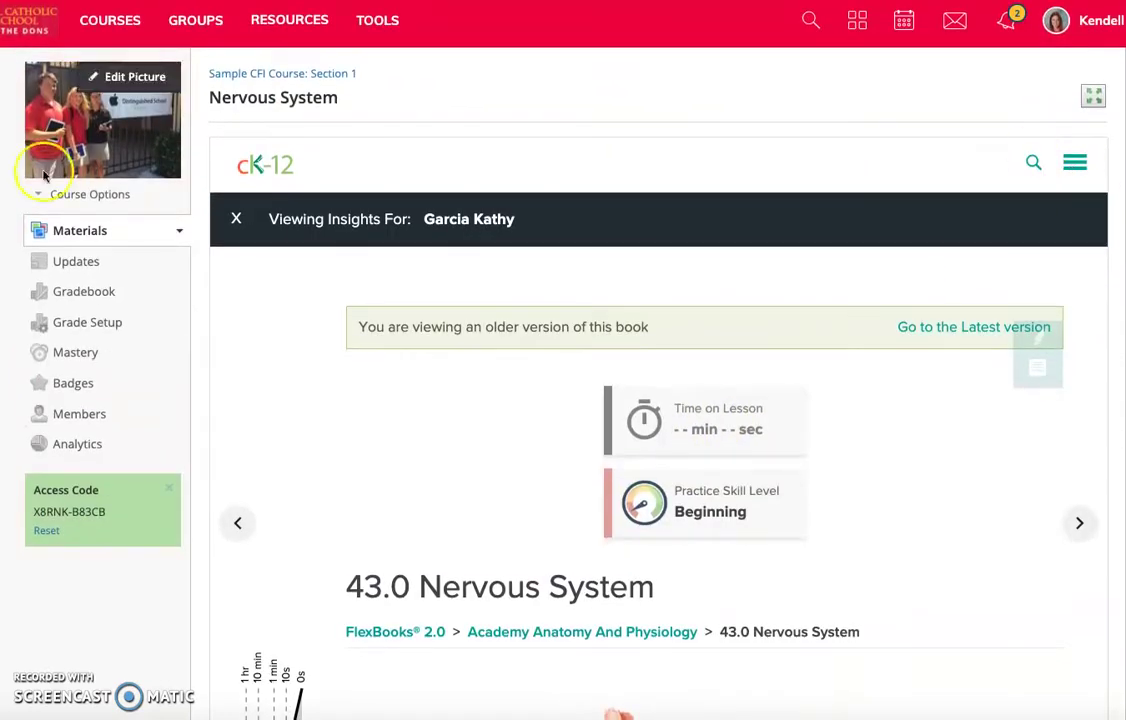
left_click(82, 291)
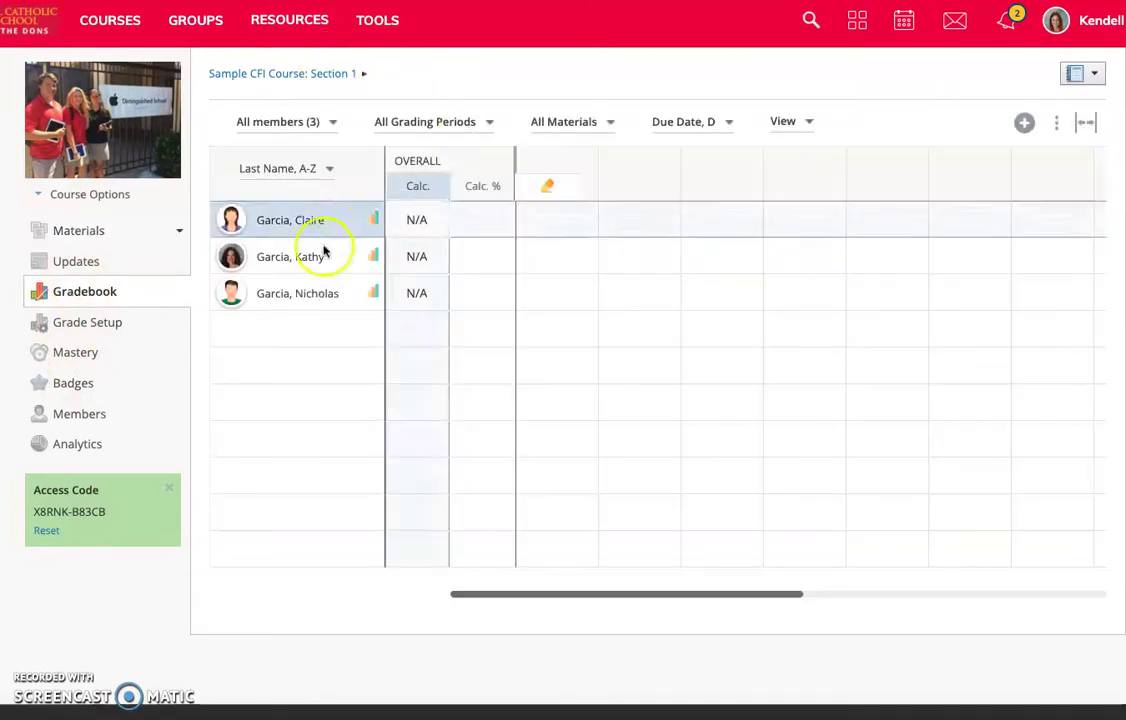
left_click(450, 121)
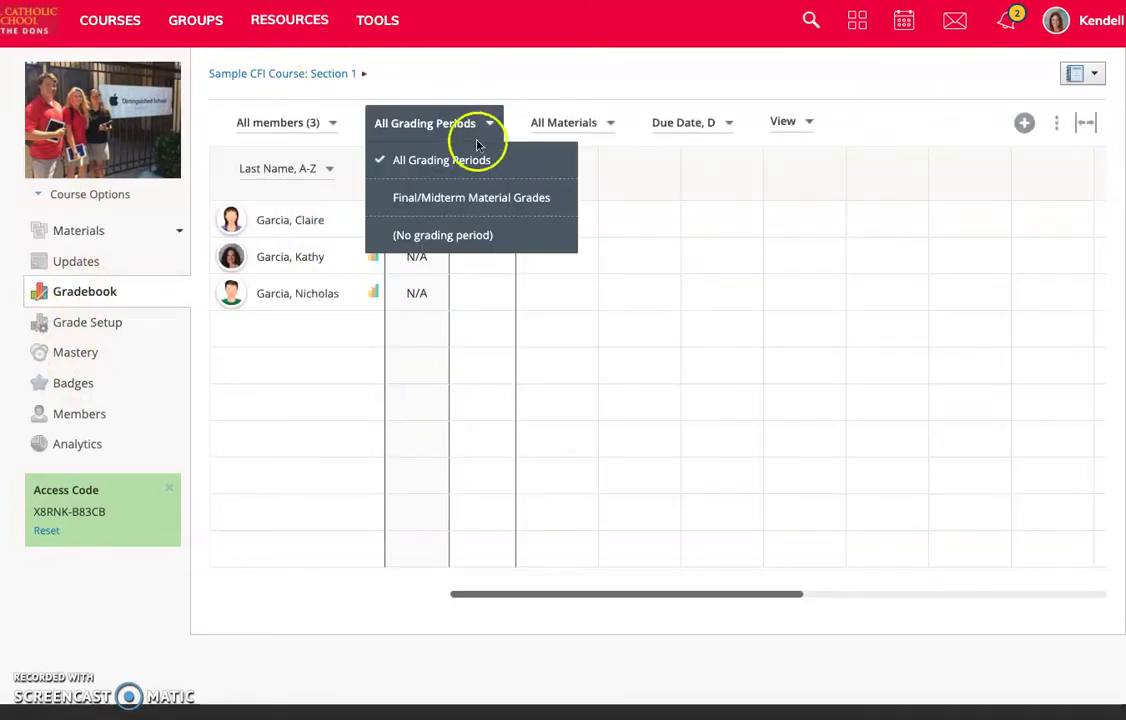
left_click(485, 235)
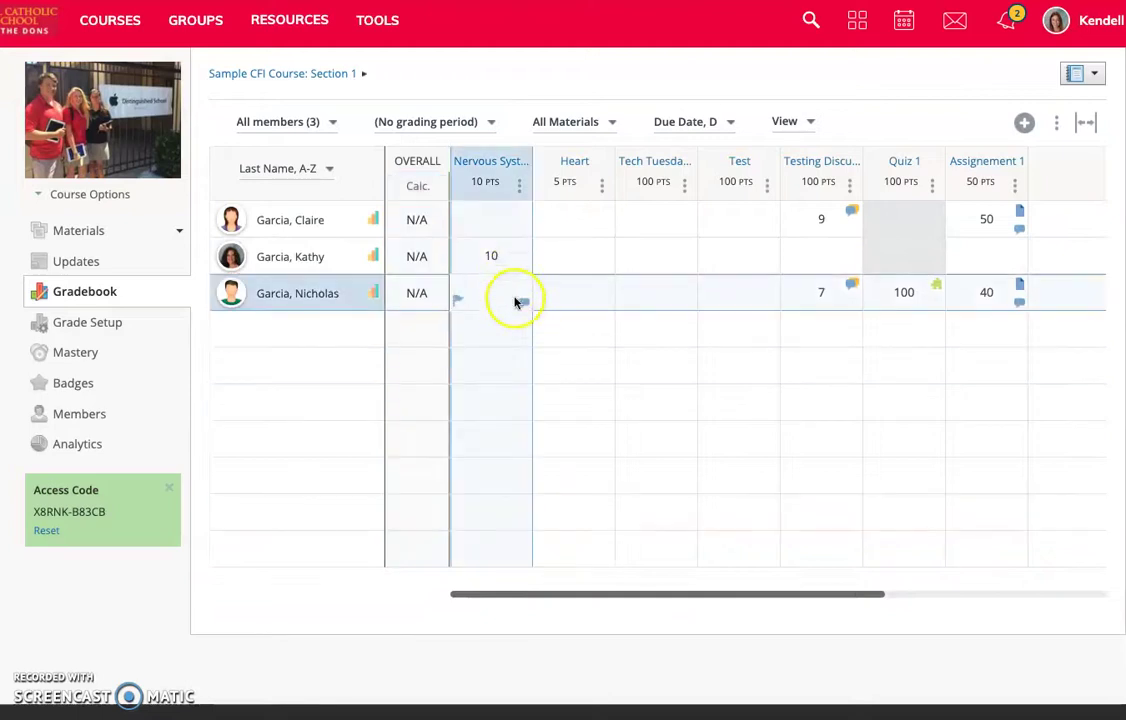
Step: Examine the Nervous System grade synced for the student whose insights were viewed, comparing it with the assignment's maximum points
left_click(489, 258)
double_click(490, 258)
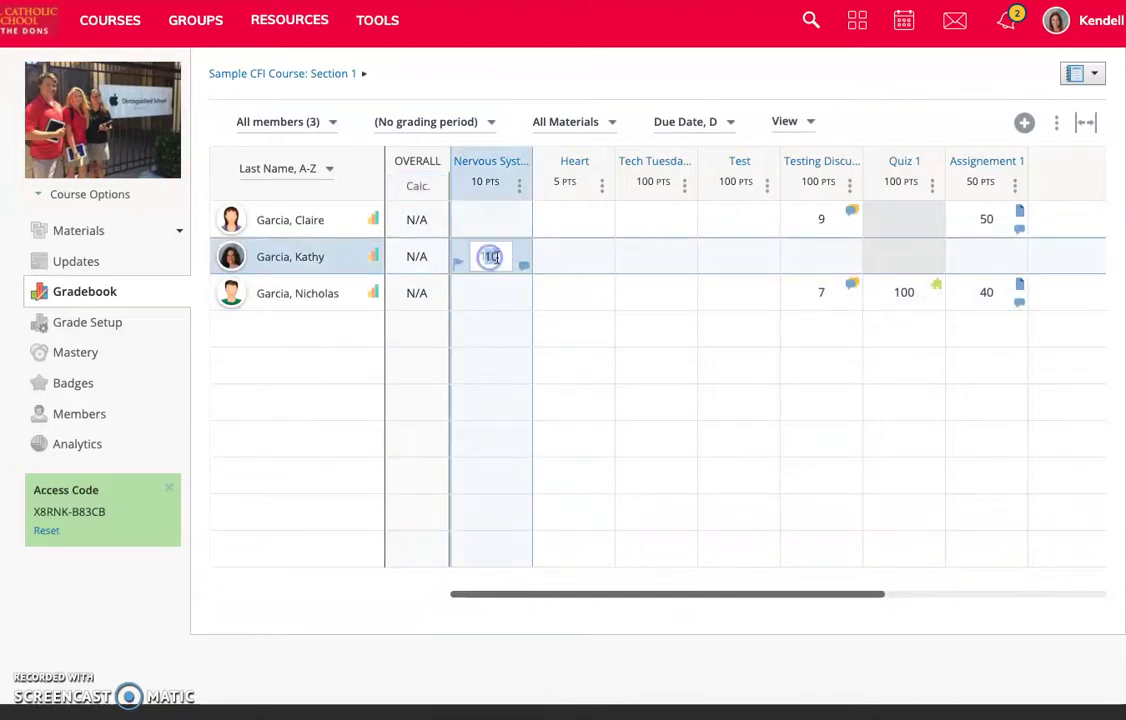
left_click(503, 260)
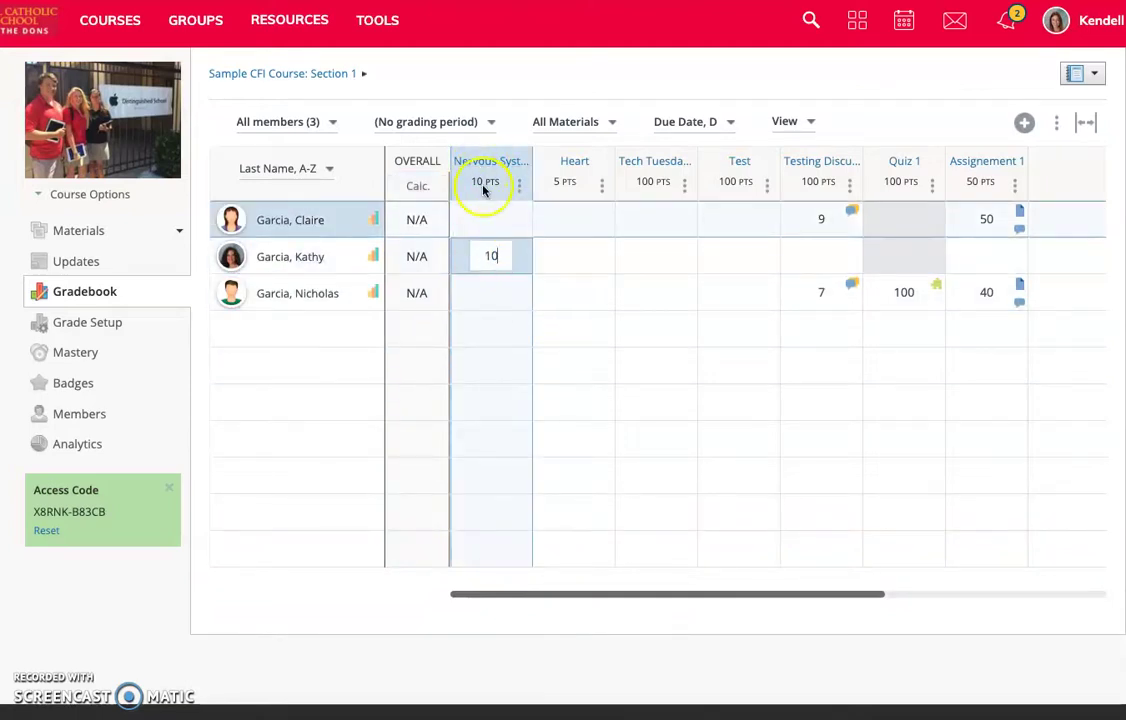
left_click(494, 259)
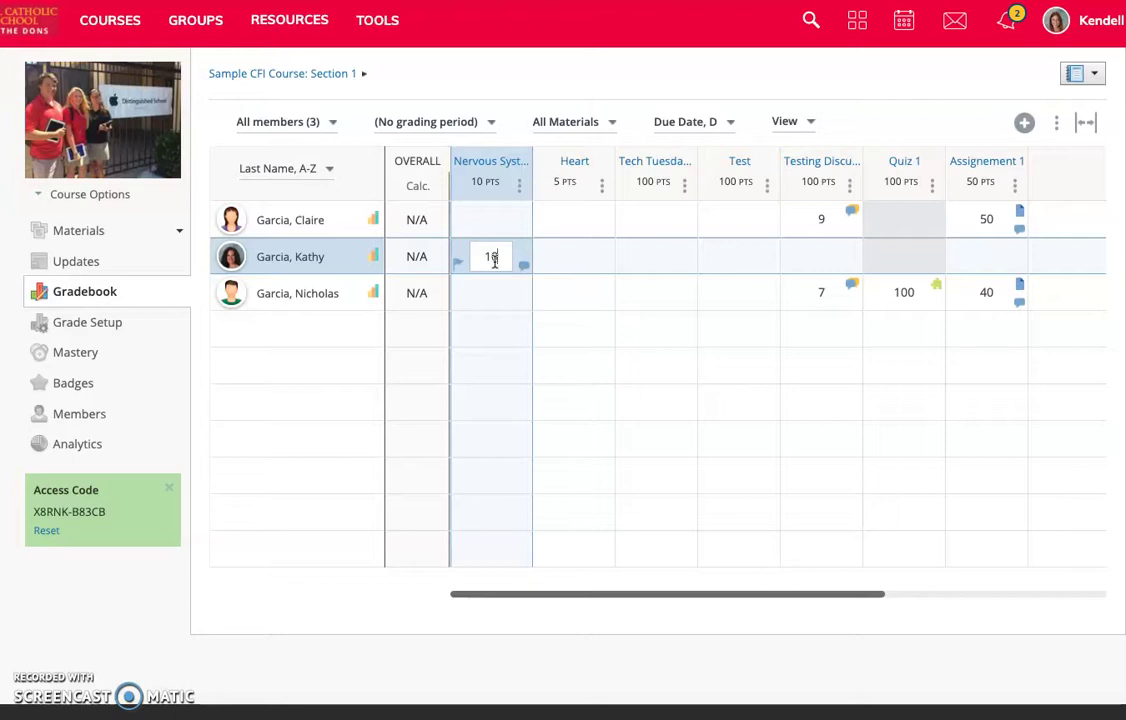
left_click_drag(493, 259, 509, 264)
left_click(508, 410)
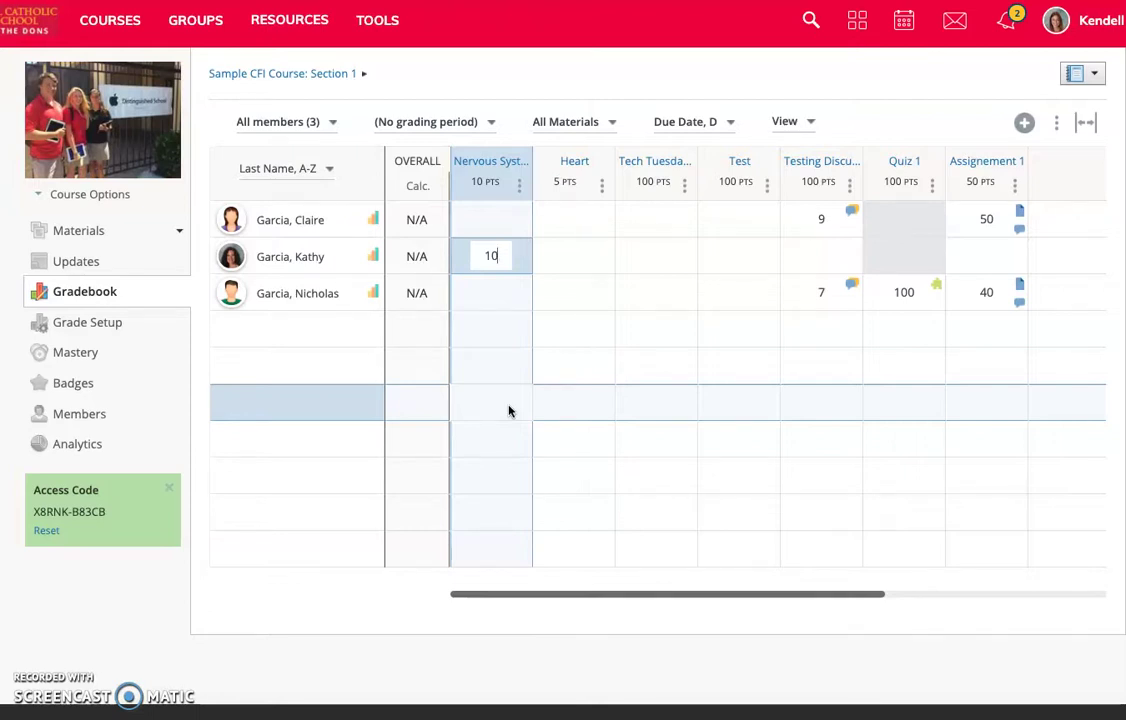
left_click(470, 240)
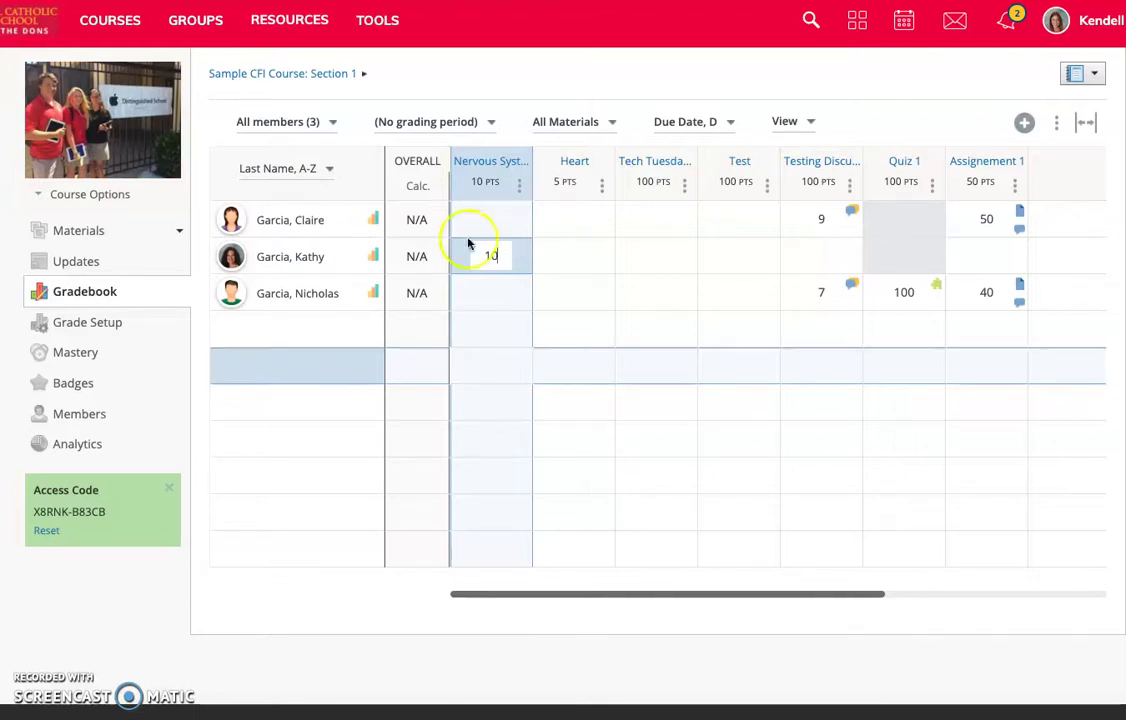
left_click(480, 185)
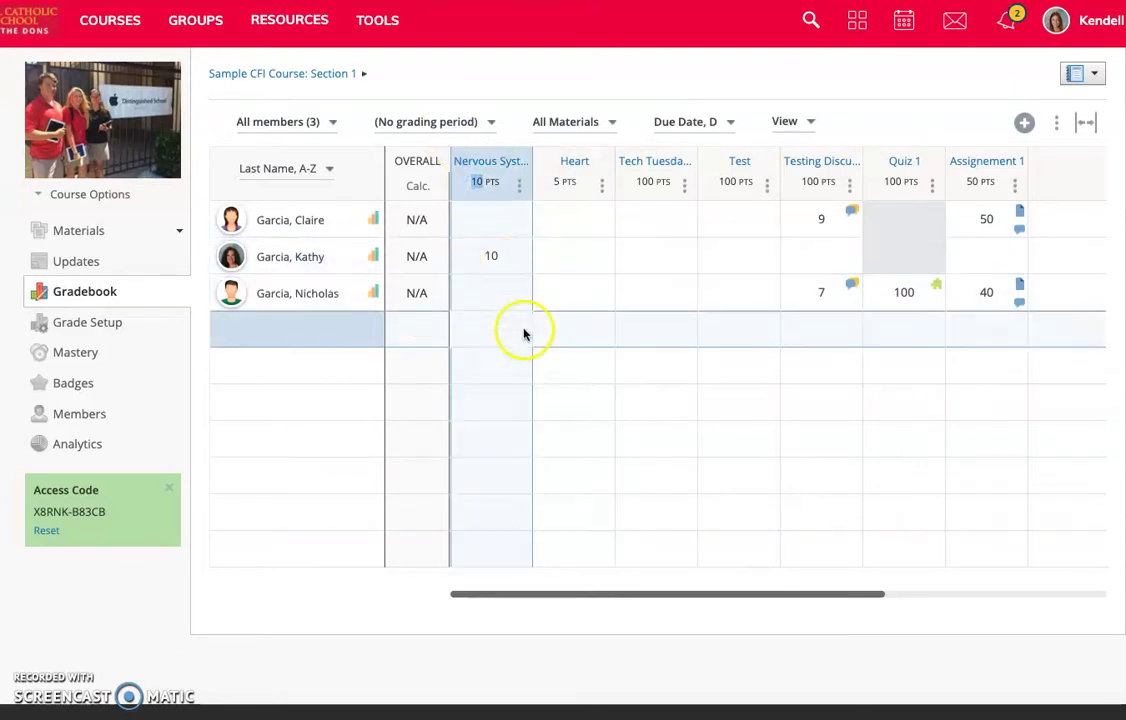
left_click(483, 284)
left_click(496, 259)
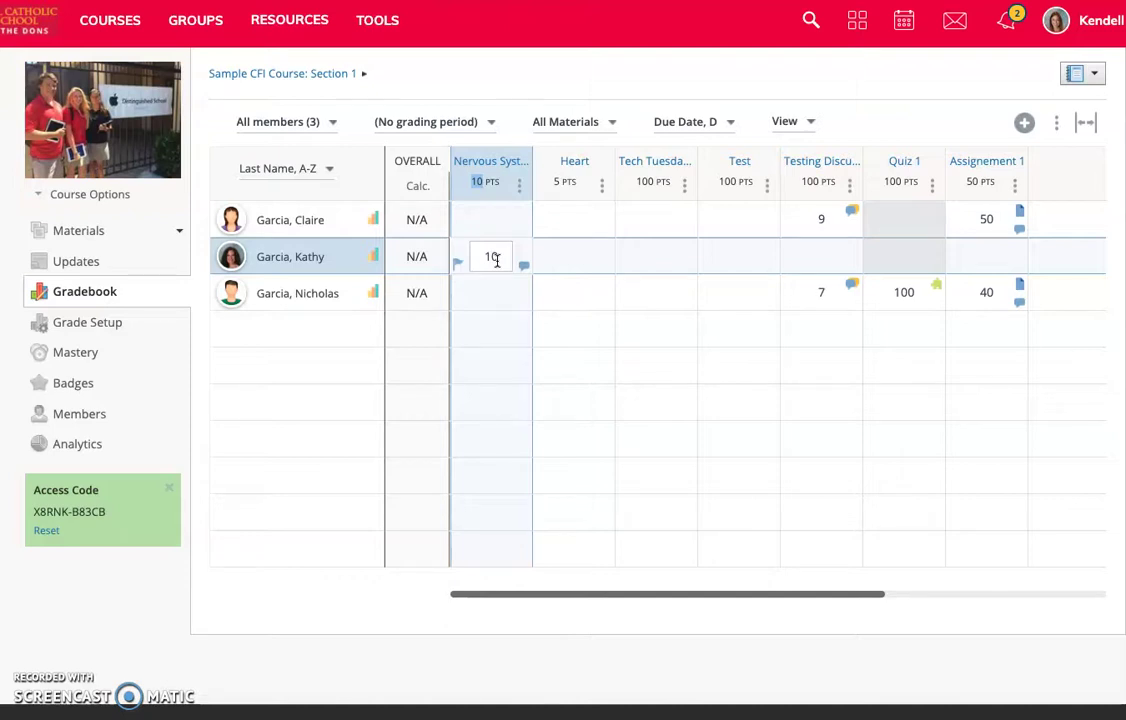
left_click(496, 282)
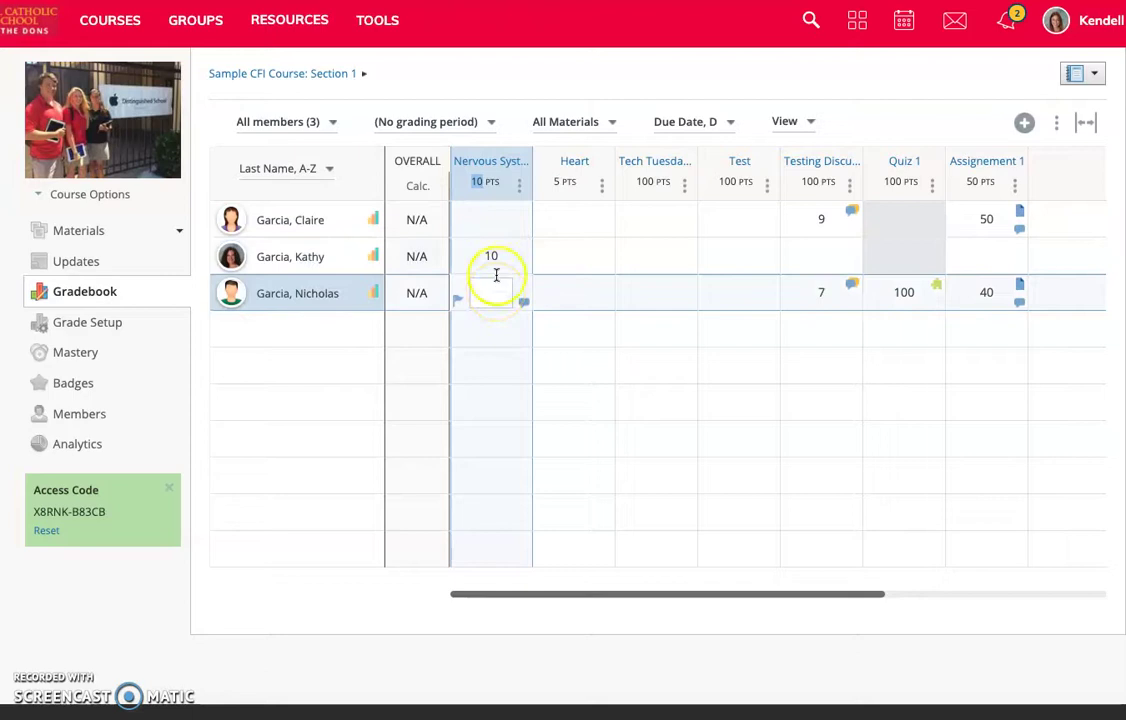